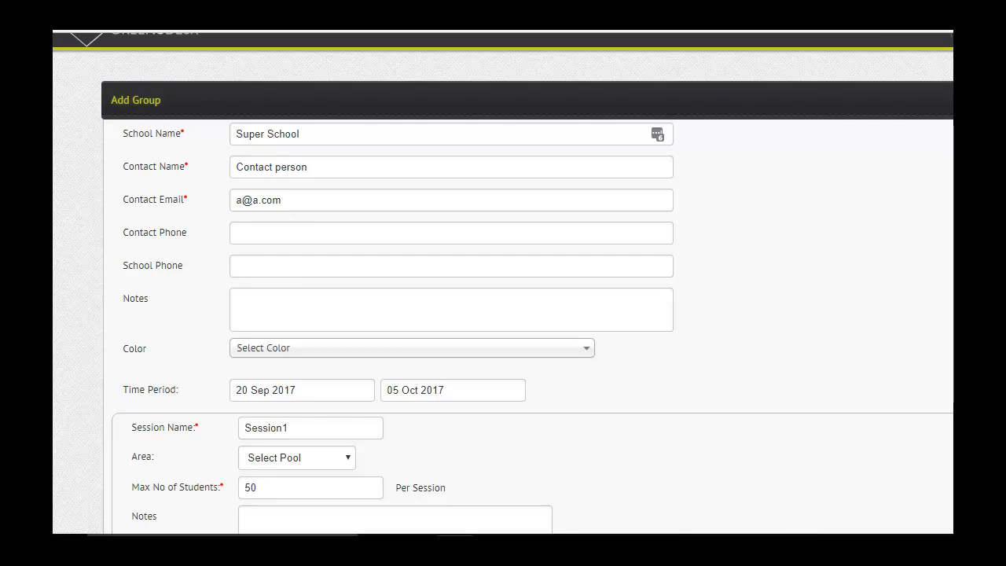
Name the second session of the Super School group Session2 and set its maximum number of students to 50.
{"action": "scroll", "coordinate": [503, 283], "scroll_direction": "down", "scroll_amount": 1}
{"action": "scroll", "coordinate": [503, 283], "scroll_direction": "up", "scroll_amount": 1}
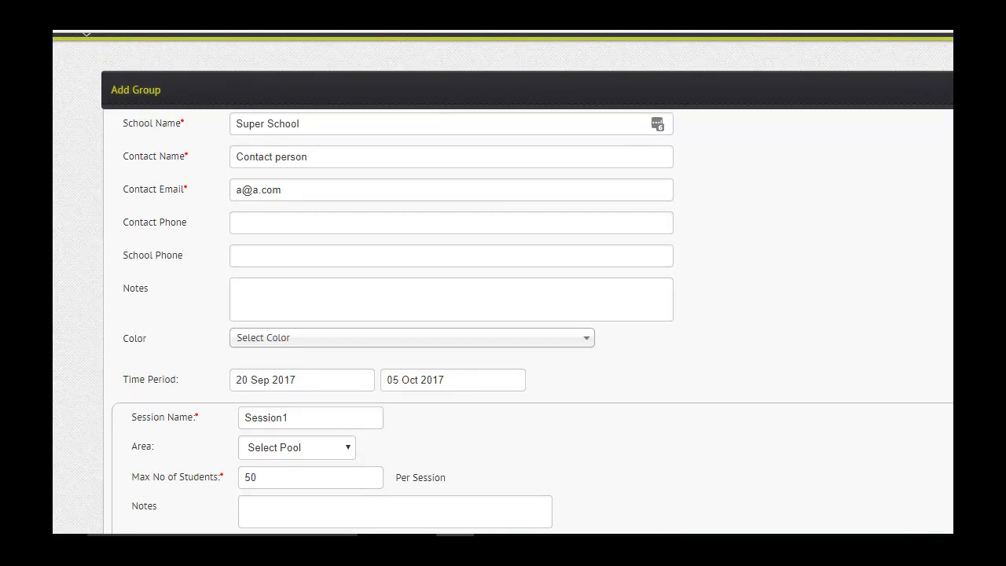
{"action": "scroll", "coordinate": [503, 283], "scroll_direction": "down", "scroll_amount": 1}
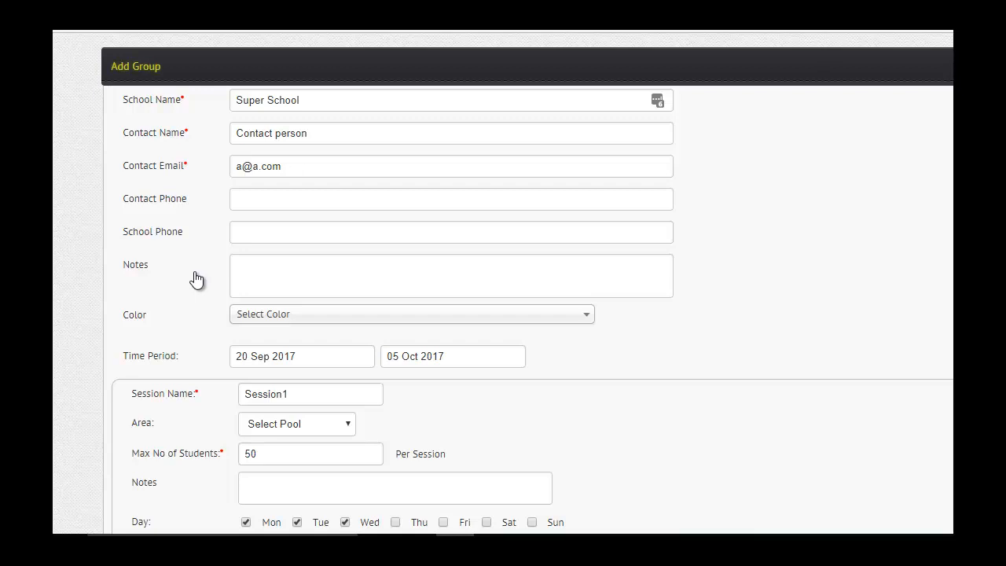
{"action": "scroll", "coordinate": [196, 279], "scroll_direction": "down", "scroll_amount": 3}
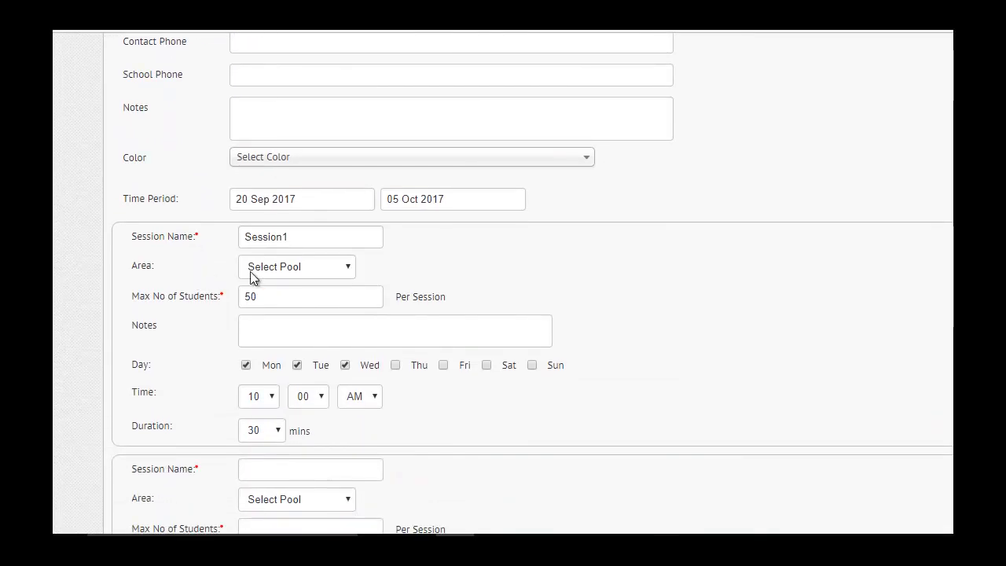
{"action": "scroll", "coordinate": [260, 283], "scroll_direction": "down", "scroll_amount": 1}
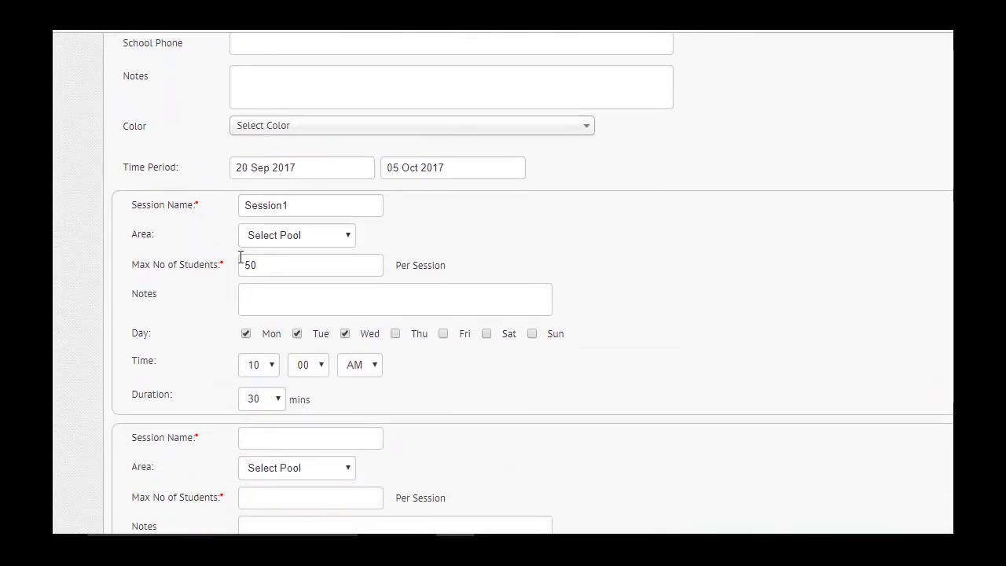
{"action": "type", "text": "sess"}
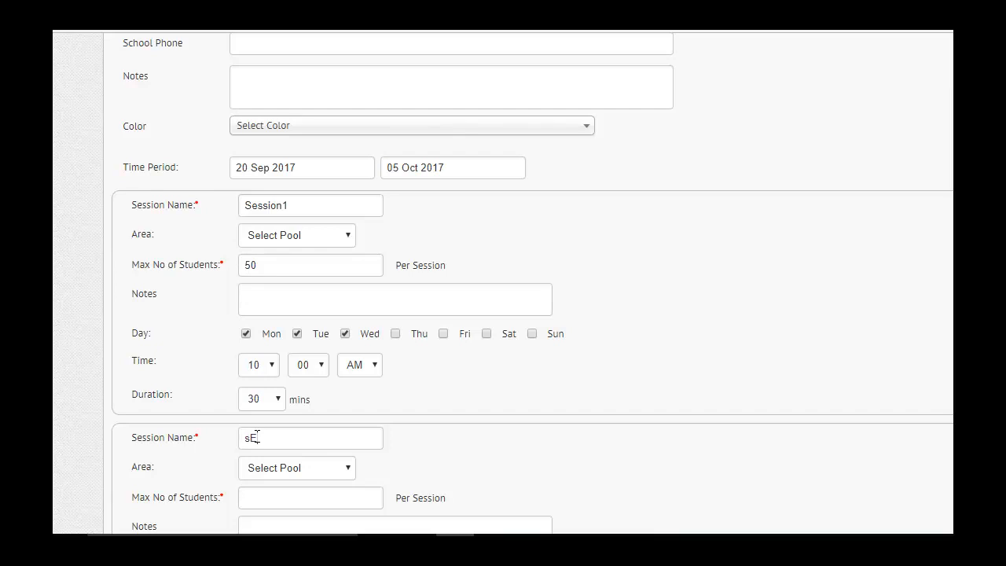
{"action": "key", "text": "BackSpace"}
{"action": "key", "text": "BackSpace"}
{"action": "key", "text": "BackSpace"}
{"action": "key", "text": "BackSpace"}
{"action": "type", "text": "Session2"}
{"action": "left_click", "coordinate": [269, 495]}
{"action": "type", "text": "50"}
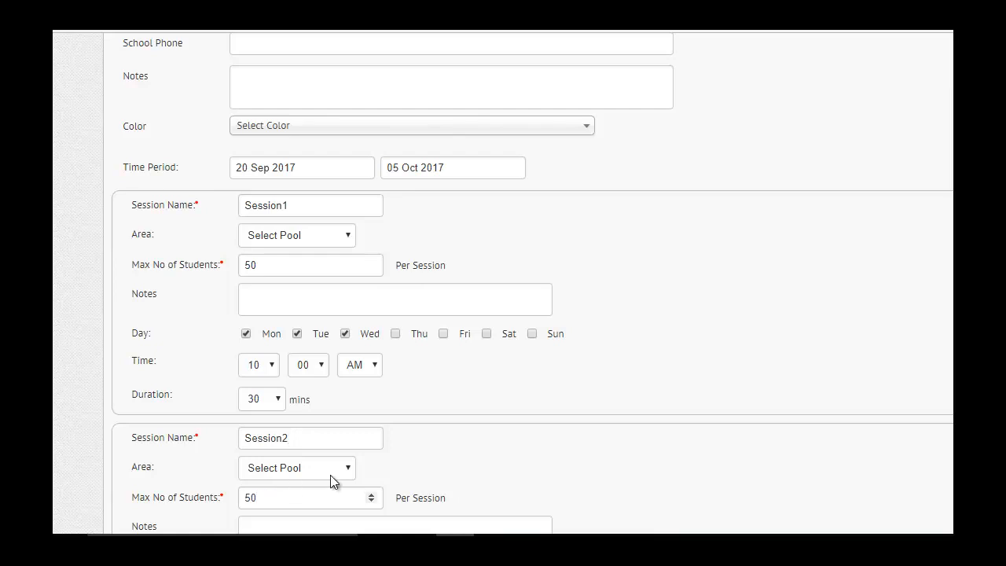
Schedule Session2 on Monday, Tuesday and Wednesday with a start time of 11:00 AM.
{"action": "key", "text": "shift+Tab"}
{"action": "key", "text": "shift+Tab"}
{"action": "scroll", "coordinate": [408, 448], "scroll_direction": "down", "scroll_amount": 2}
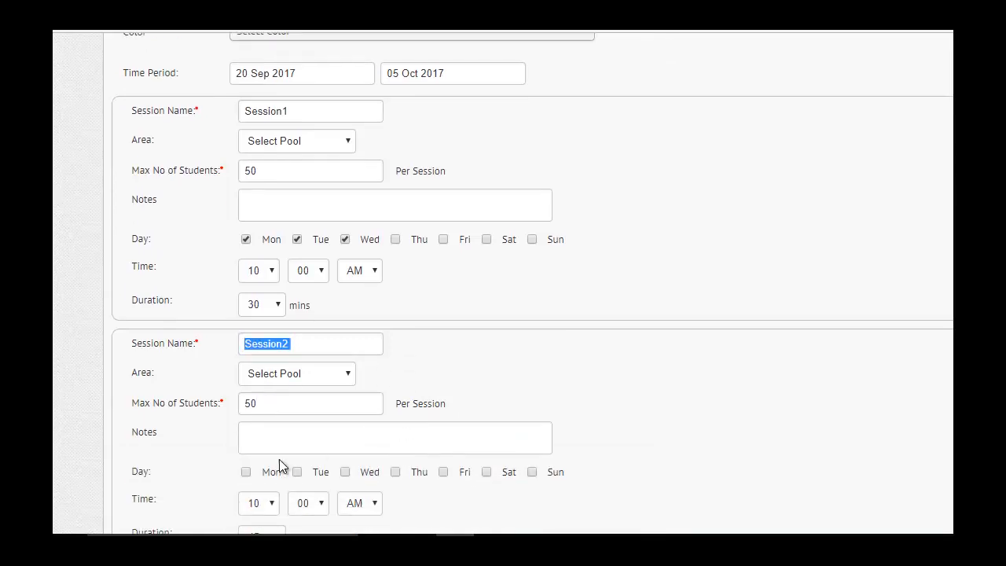
{"action": "left_click", "coordinate": [270, 501]}
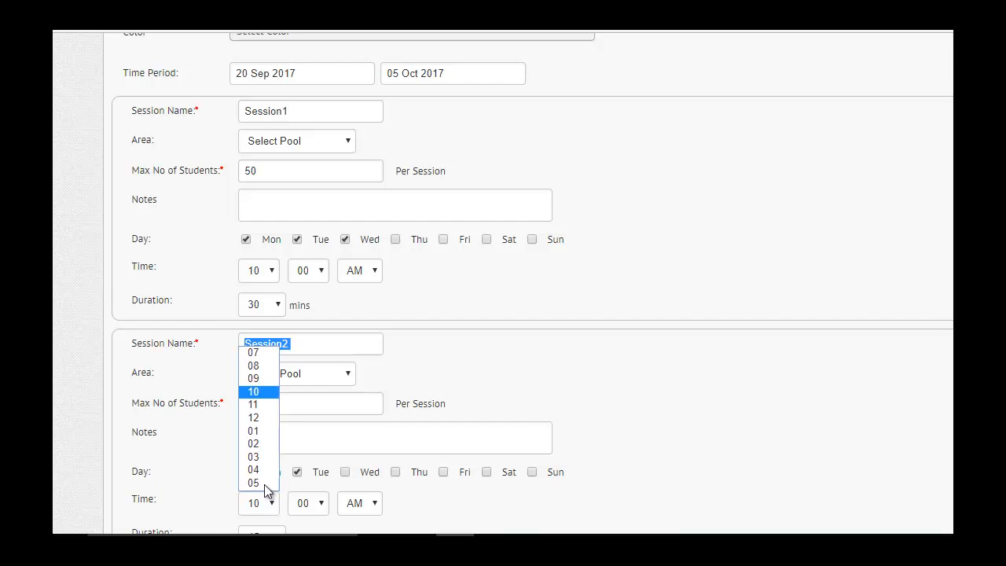
{"action": "left_click", "coordinate": [256, 405]}
{"action": "left_click", "coordinate": [345, 472]}
{"action": "left_click", "coordinate": [417, 494]}
{"action": "scroll", "coordinate": [418, 494], "scroll_direction": "down", "scroll_amount": 1}
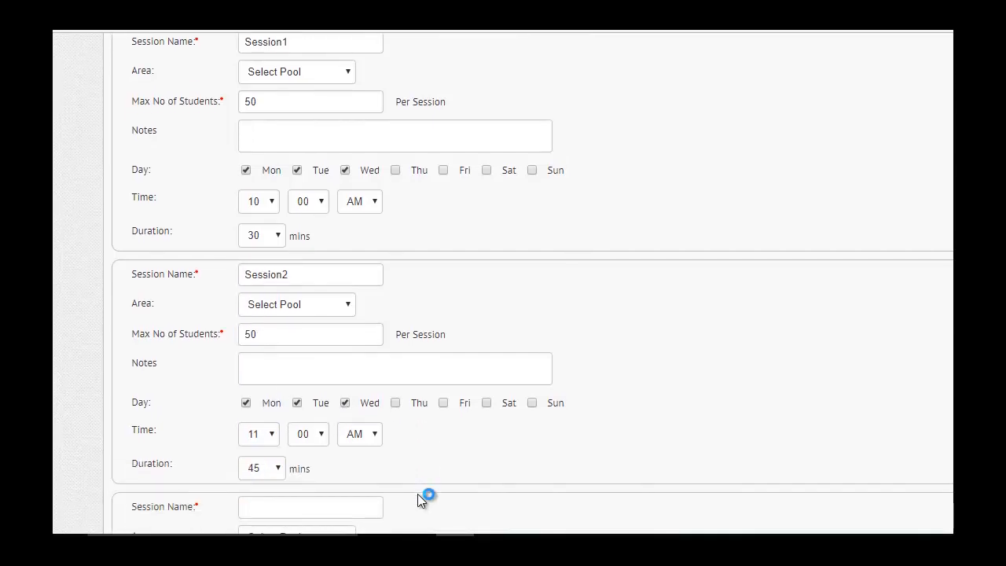
Set Session2's duration to 30 minutes and save the Super School group.
{"action": "scroll", "coordinate": [418, 494], "scroll_direction": "down", "scroll_amount": 1}
{"action": "left_click", "coordinate": [262, 447]}
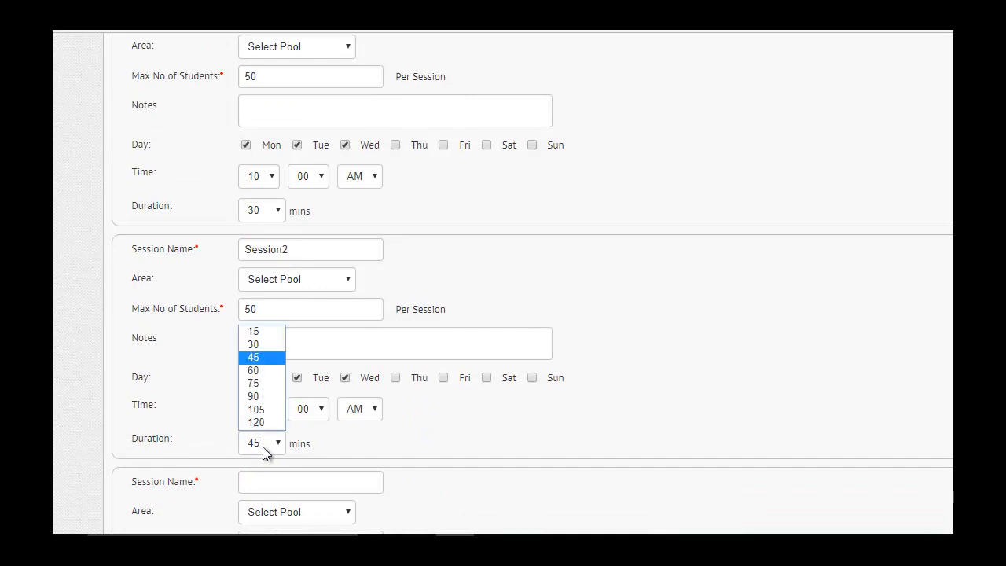
{"action": "left_click", "coordinate": [254, 344]}
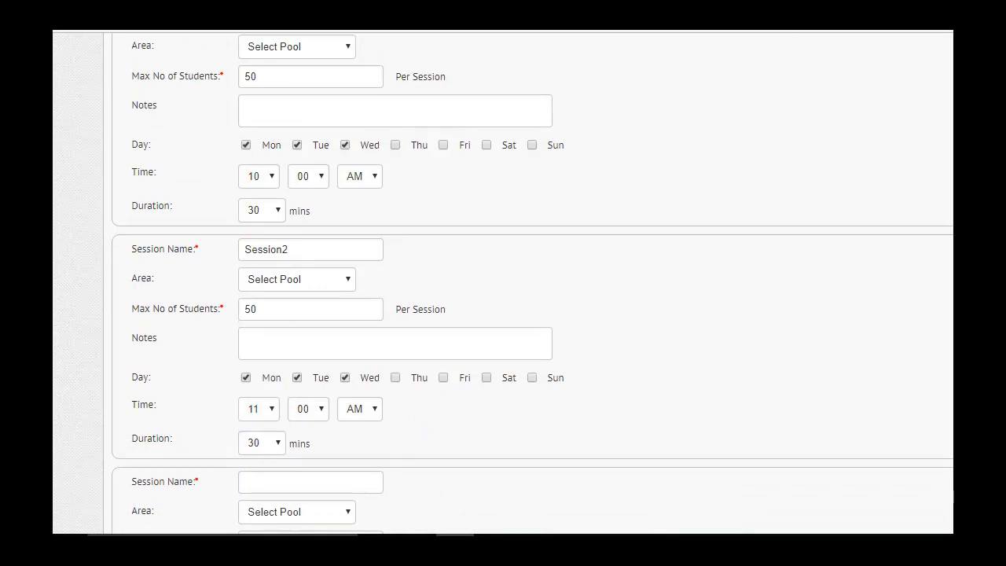
{"action": "scroll", "coordinate": [533, 283], "scroll_direction": "down", "scroll_amount": 5}
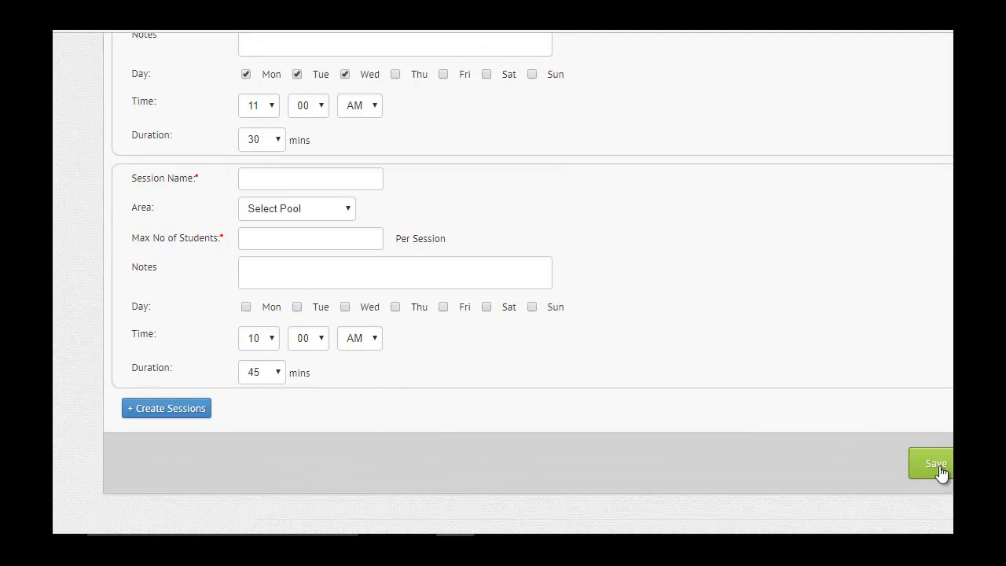
{"action": "left_click", "coordinate": [940, 467]}
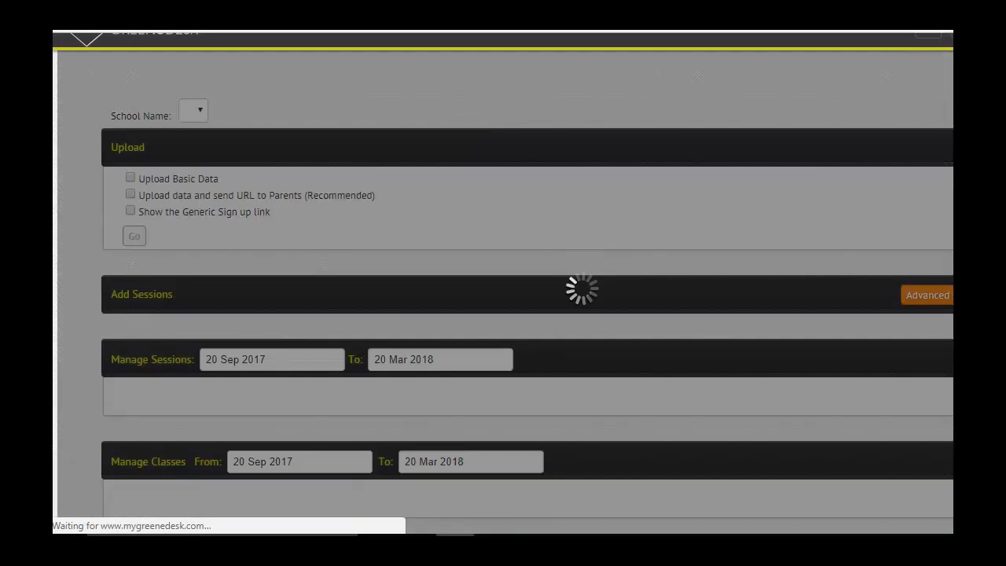
Review Super School's upload options and the saved sessions with their available actions.
{"action": "scroll", "coordinate": [575, 244], "scroll_direction": "down", "scroll_amount": 1}
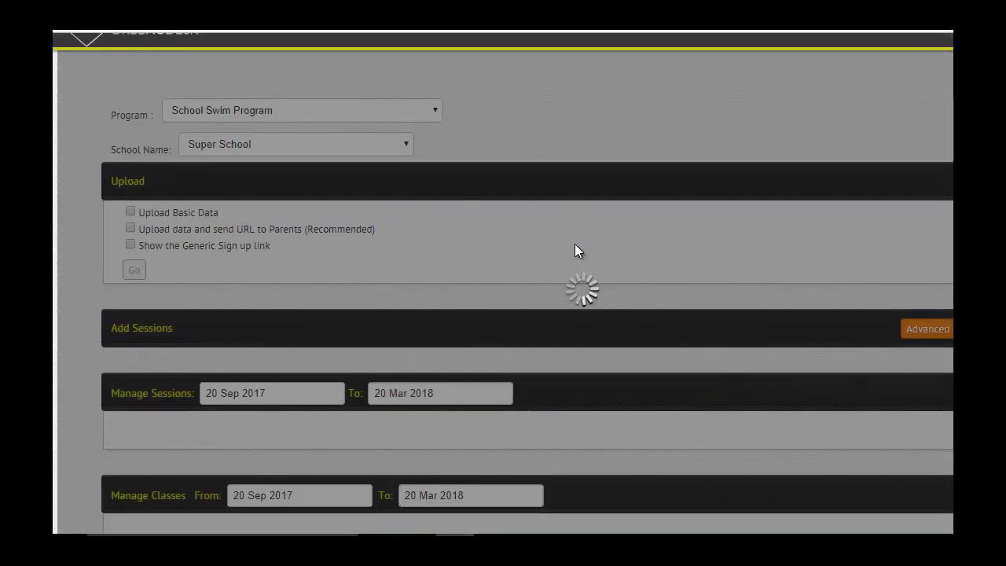
{"action": "scroll", "coordinate": [299, 372], "scroll_direction": "down", "scroll_amount": 2}
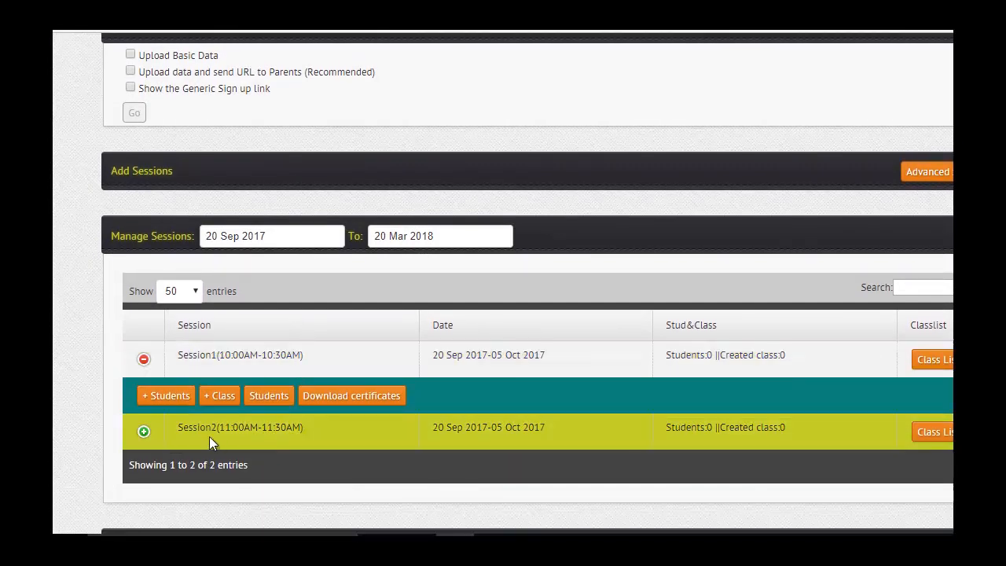
{"action": "scroll", "coordinate": [210, 436], "scroll_direction": "up", "scroll_amount": 1}
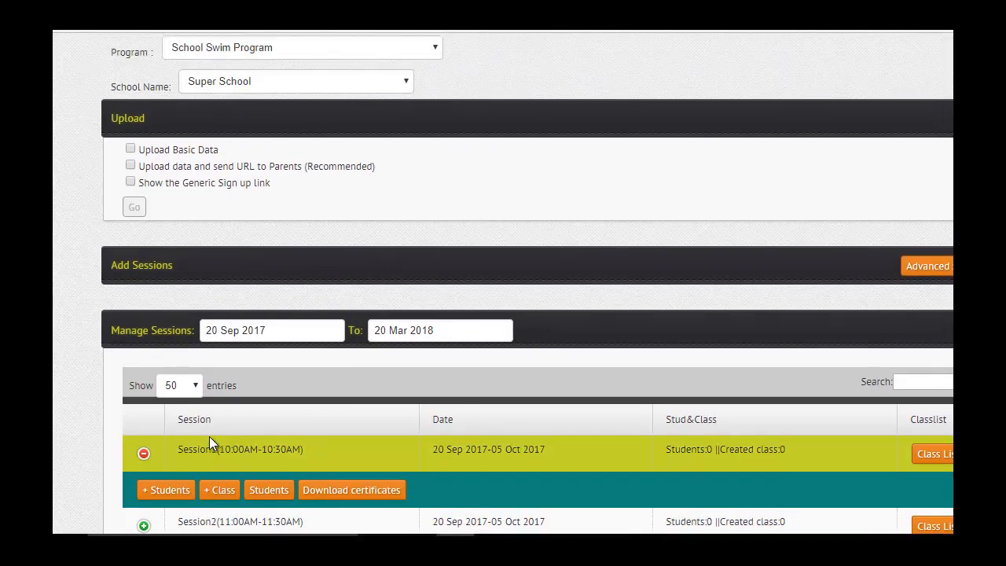
{"action": "scroll", "coordinate": [209, 436], "scroll_direction": "down", "scroll_amount": 1}
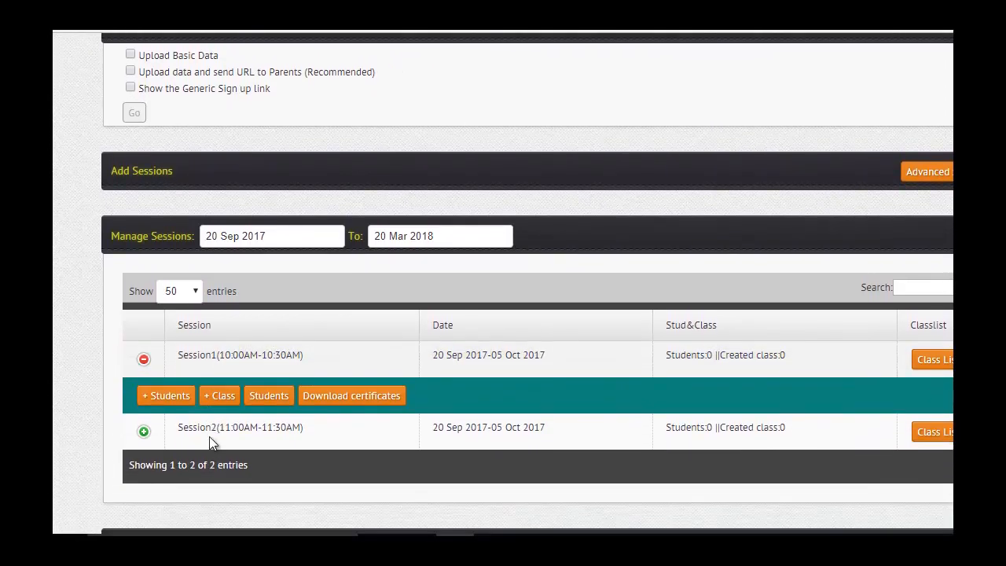
{"action": "scroll", "coordinate": [210, 438], "scroll_direction": "up", "scroll_amount": 1}
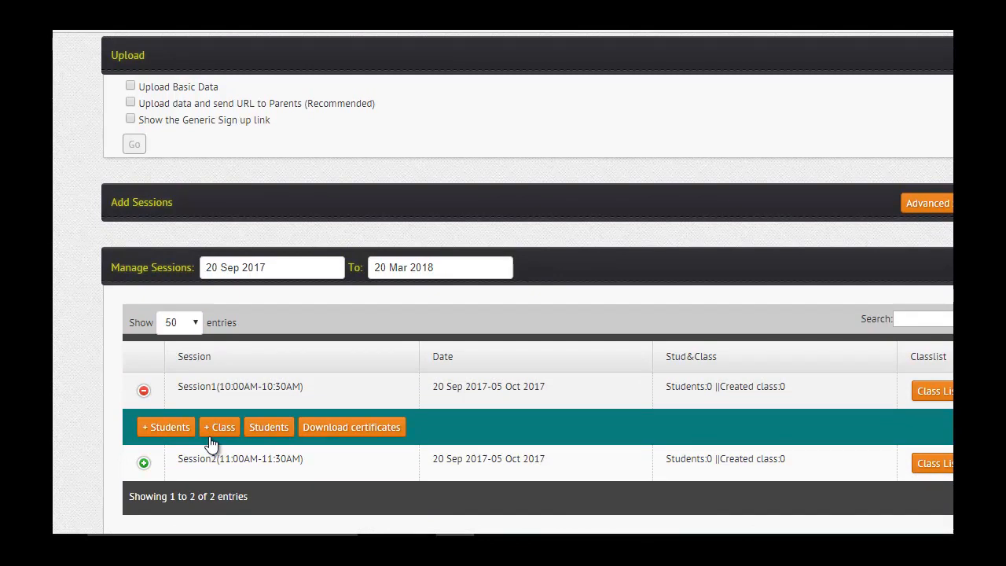
{"action": "scroll", "coordinate": [210, 445], "scroll_direction": "up", "scroll_amount": 1}
{"action": "scroll", "coordinate": [209, 436], "scroll_direction": "up", "scroll_amount": 1}
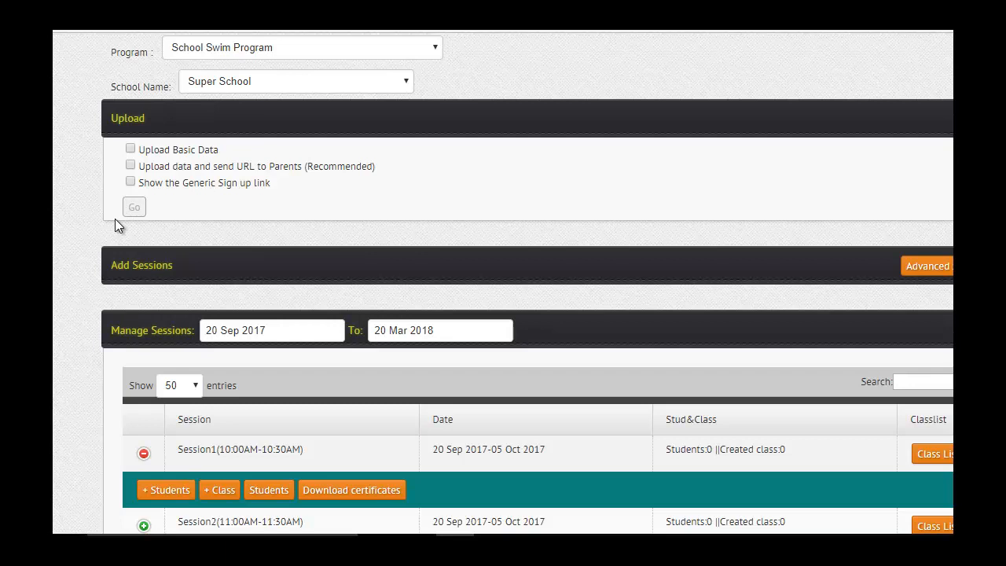
Upload a student data file using the option that sends the URL to parents, and continue past the duplicate students check to the sign-up email.
{"action": "left_click", "coordinate": [131, 166]}
{"action": "left_click", "coordinate": [134, 209]}
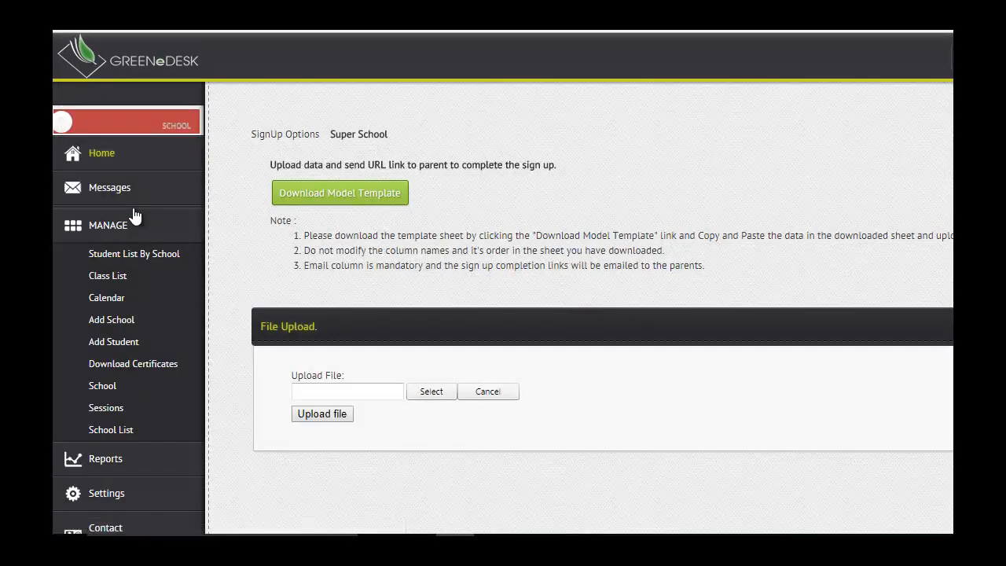
{"action": "left_click", "coordinate": [430, 392]}
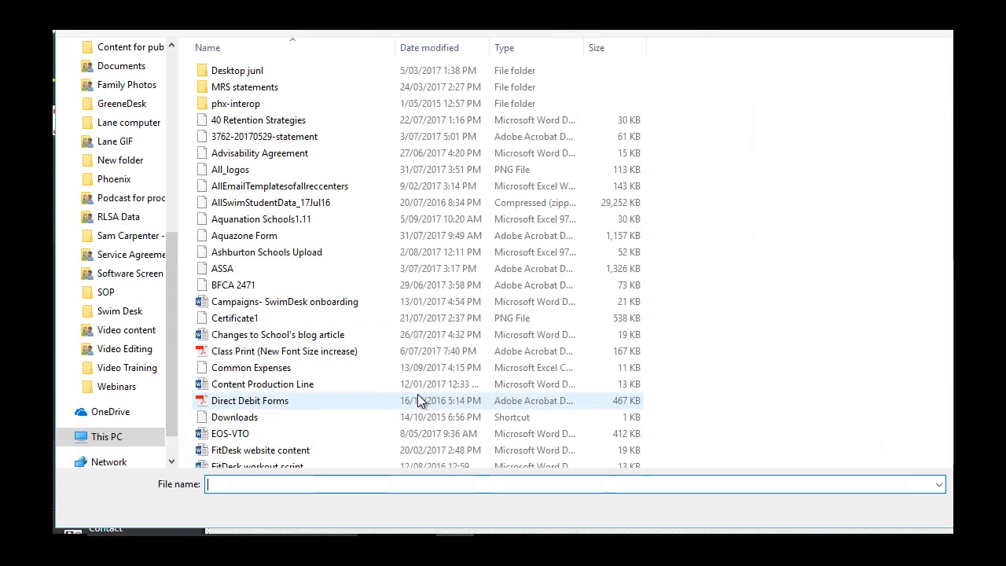
{"action": "left_click_drag", "start_coordinate": [168, 275], "coordinate": [169, 83]}
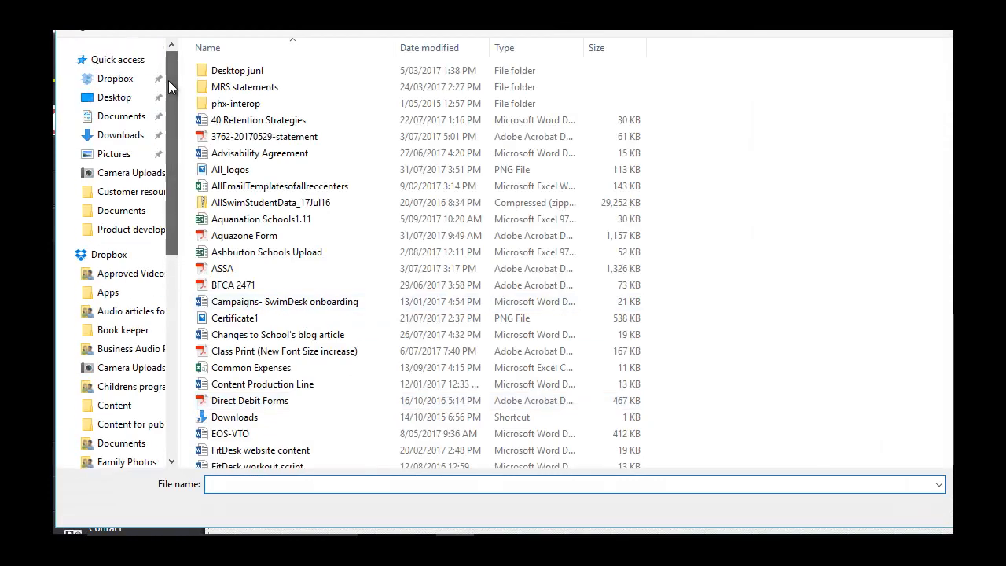
{"action": "left_click", "coordinate": [110, 60]}
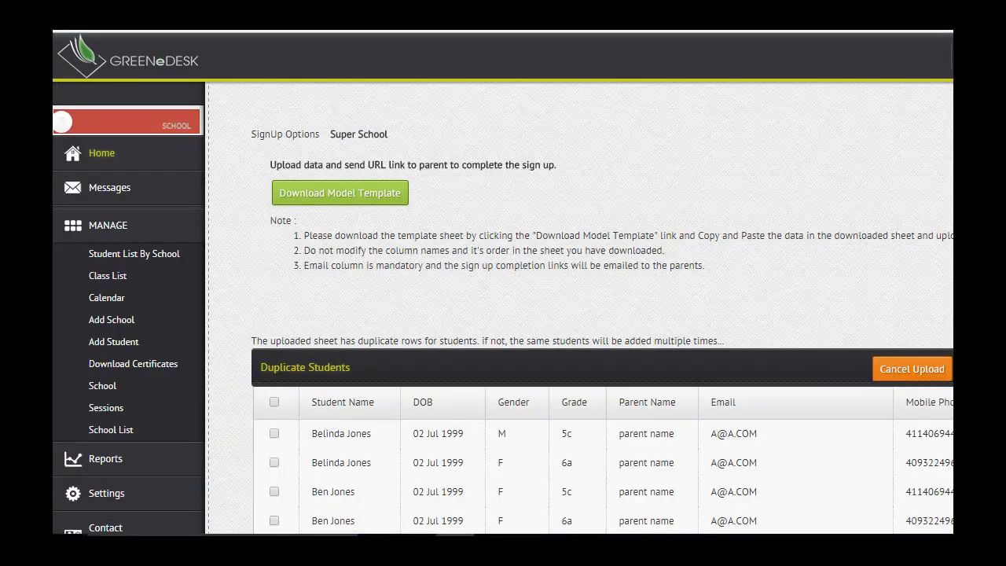
{"action": "left_click", "coordinate": [912, 369]}
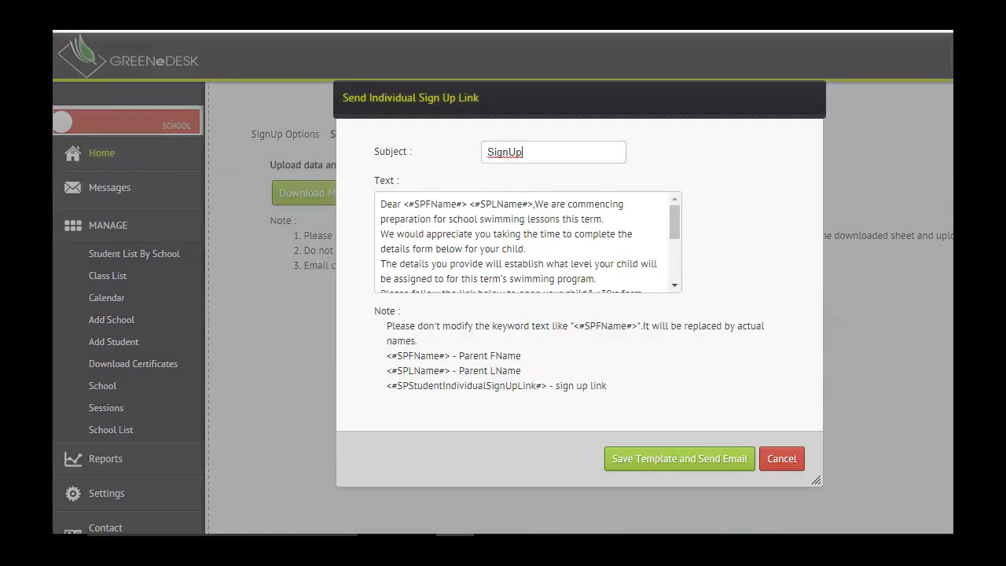
Remove the <#SPLName#> keyword from the email greeting and start the body text on a new line.
{"action": "triple_click", "coordinate": [533, 209]}
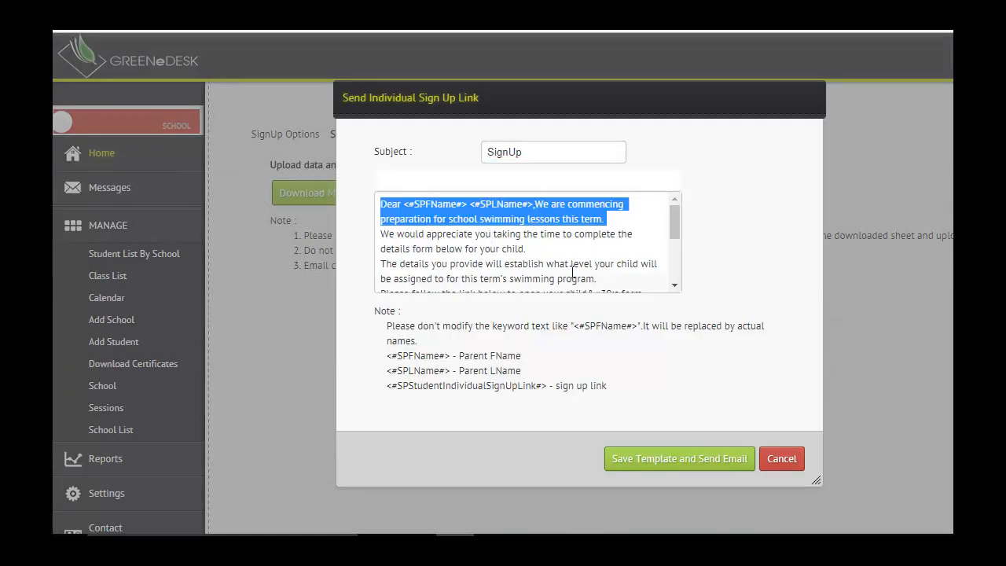
{"action": "left_click", "coordinate": [534, 205]}
{"action": "key", "text": "BackSpace"}
{"action": "key", "text": "BackSpace"}
{"action": "key", "text": "BackSpace"}
{"action": "key", "text": "BackSpace"}
{"action": "key", "text": "BackSpace"}
{"action": "key", "text": "BackSpace"}
{"action": "key", "text": "BackSpace"}
{"action": "key", "text": "BackSpace"}
{"action": "key", "text": "BackSpace"}
{"action": "key", "text": "BackSpace"}
{"action": "key", "text": "BackSpace"}
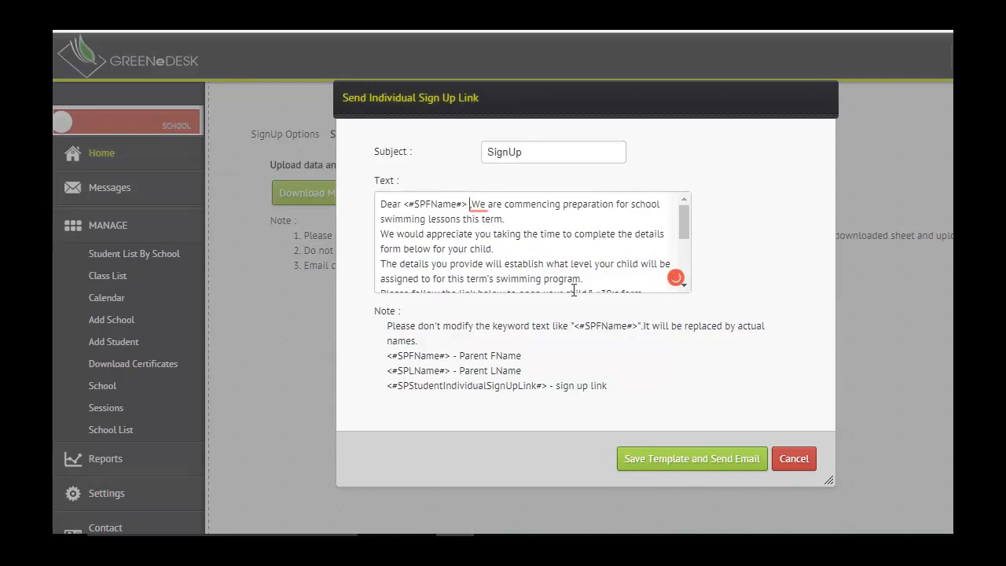
{"action": "key", "text": "Return"}
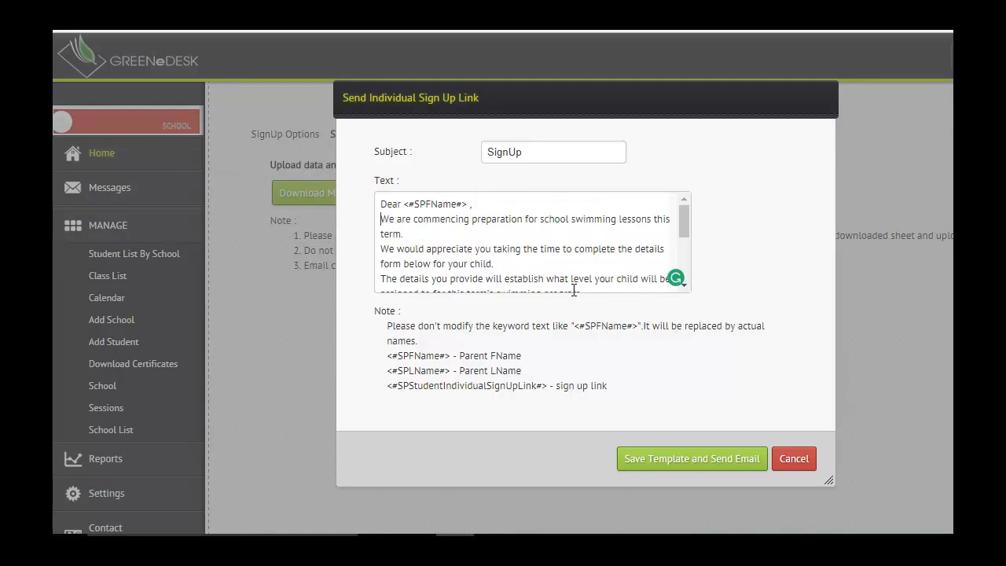
Insert blank lines after the greeting and between the first paragraphs of the sign-up email.
{"action": "key", "text": "Return"}
{"action": "key", "text": "Down"}
{"action": "key", "text": "Down"}
{"action": "key", "text": "Return"}
{"action": "key", "text": "Down"}
{"action": "key", "text": "Down"}
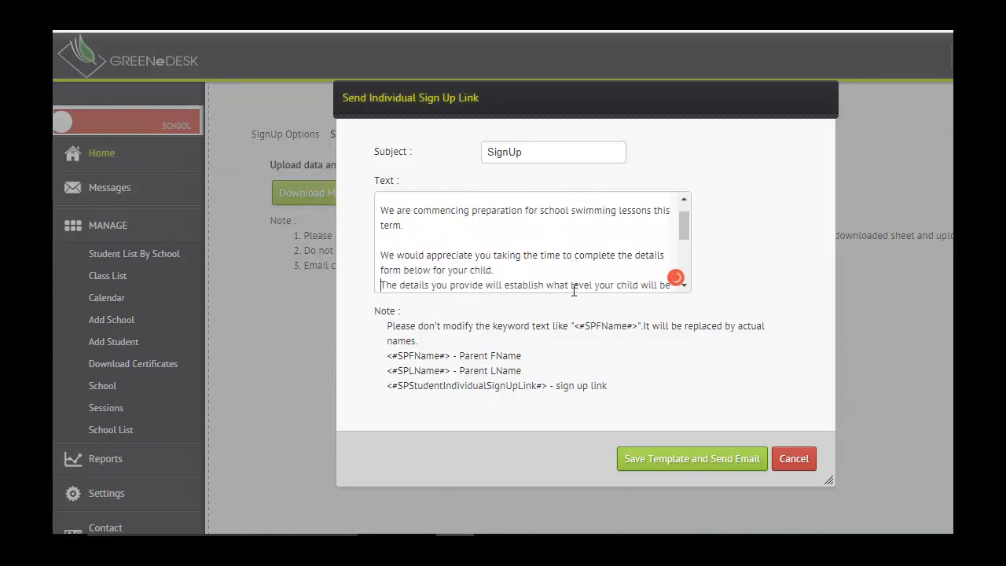
{"action": "key", "text": "Return"}
Replace the sign-up email's subject with "Your childs swimming lesson".
{"action": "left_click_drag", "start_coordinate": [539, 152], "coordinate": [428, 165]}
{"action": "type", "text": "Your chi"}
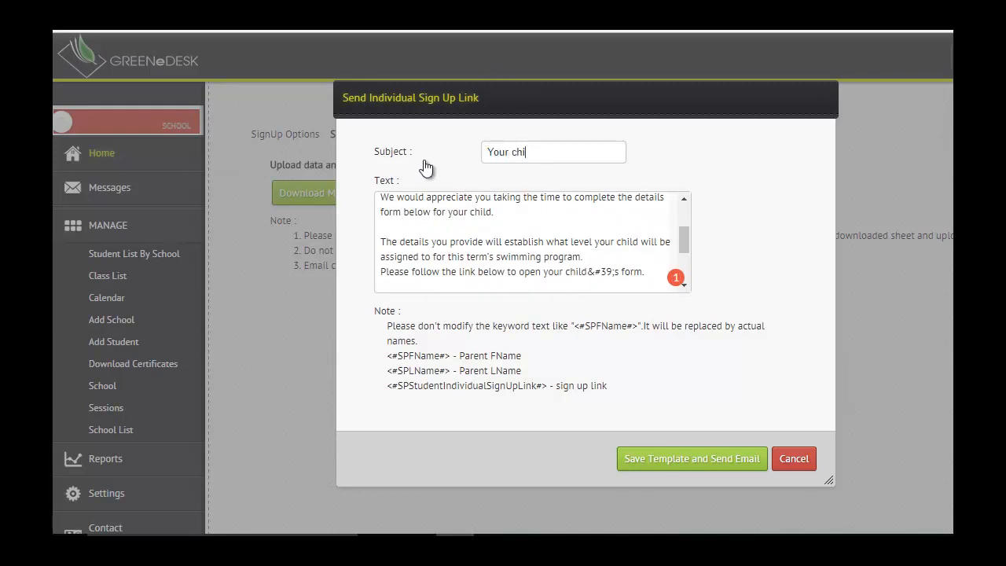
{"action": "type", "text": "lds swimming lesson"}
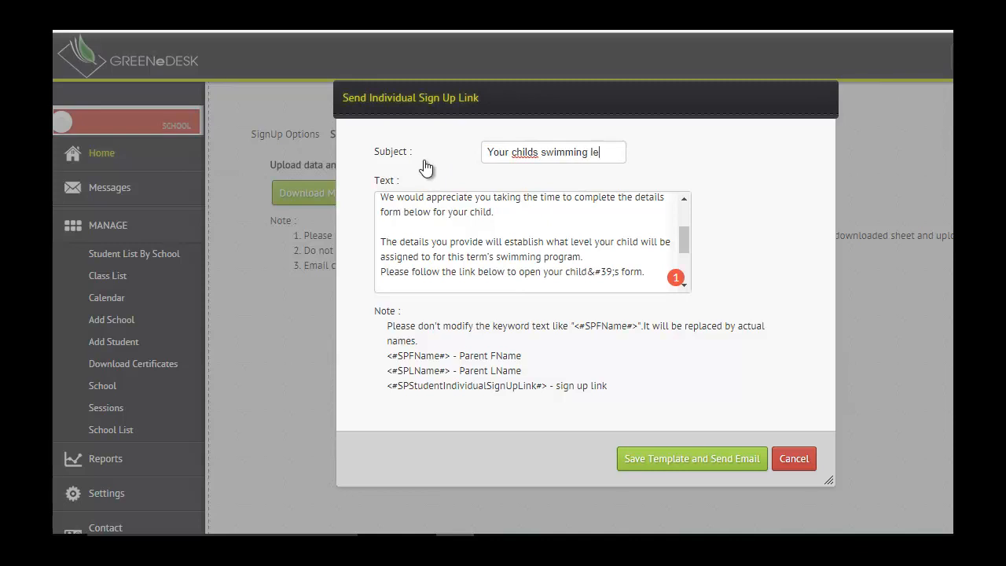
Check the end of the email text, including the sign-up link keyword, and save the template and send the email.
{"action": "left_click", "coordinate": [647, 463]}
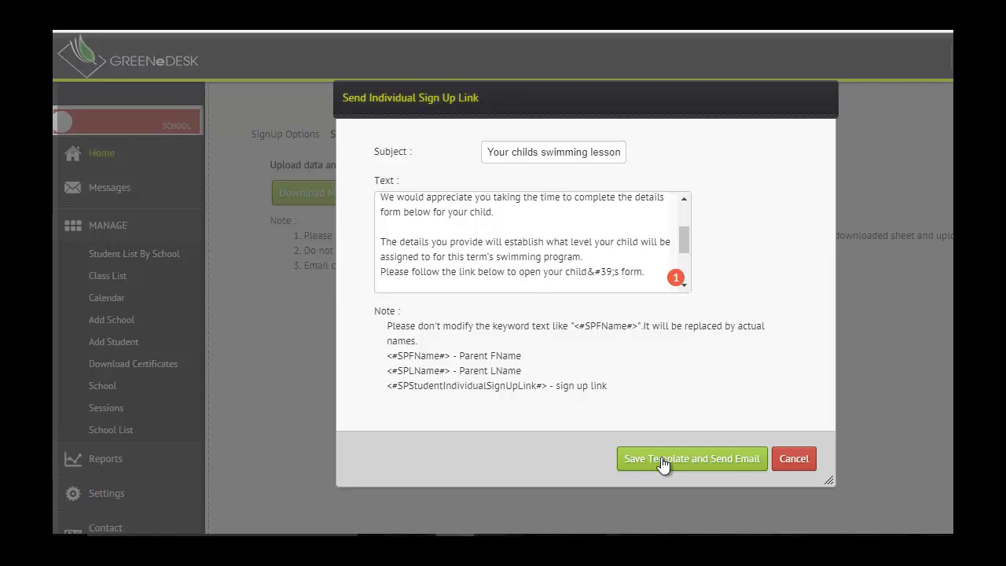
{"action": "left_click_drag", "start_coordinate": [684, 241], "coordinate": [685, 280]}
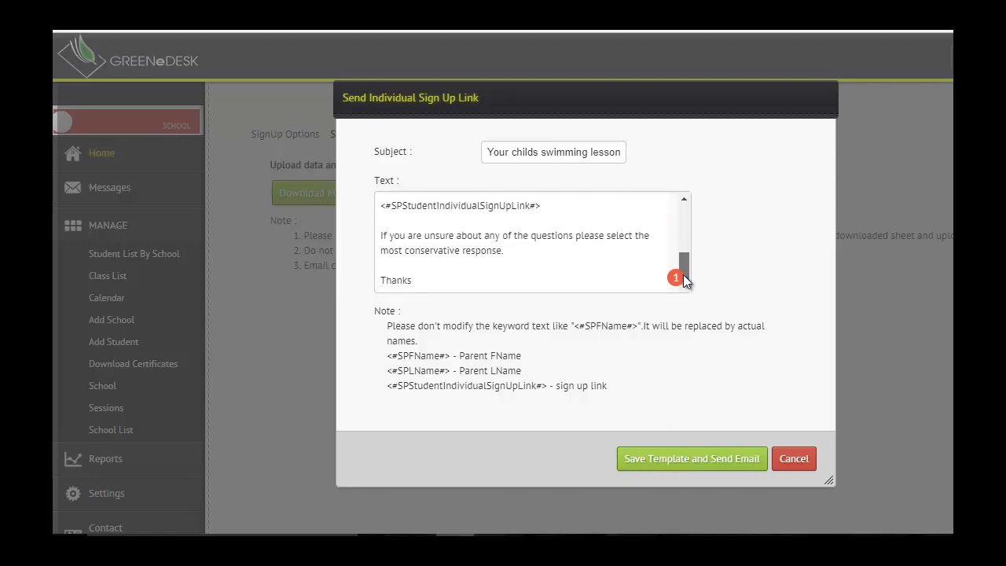
{"action": "left_click", "coordinate": [708, 465]}
{"action": "left_click", "coordinate": [664, 338]}
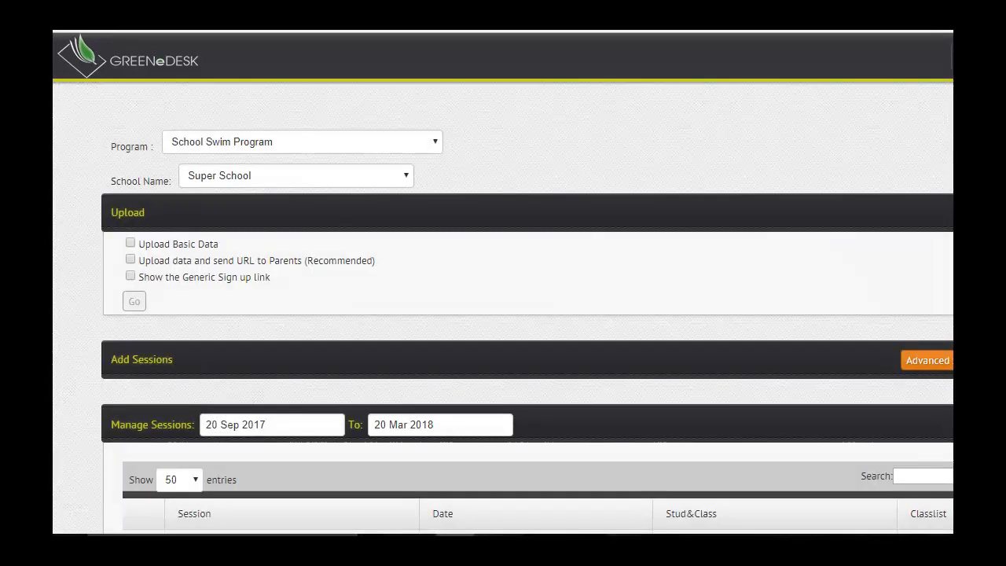
Open the student assignment page for Session1 (10:00AM-10:30AM) of Super School.
{"action": "scroll", "coordinate": [333, 282], "scroll_direction": "down", "scroll_amount": 3}
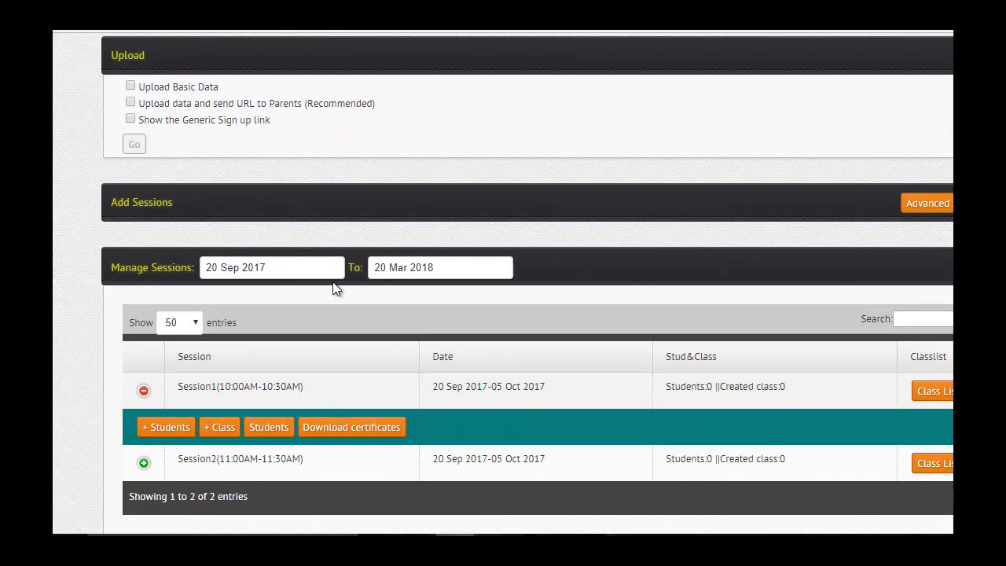
{"action": "scroll", "coordinate": [332, 289], "scroll_direction": "down", "scroll_amount": 1}
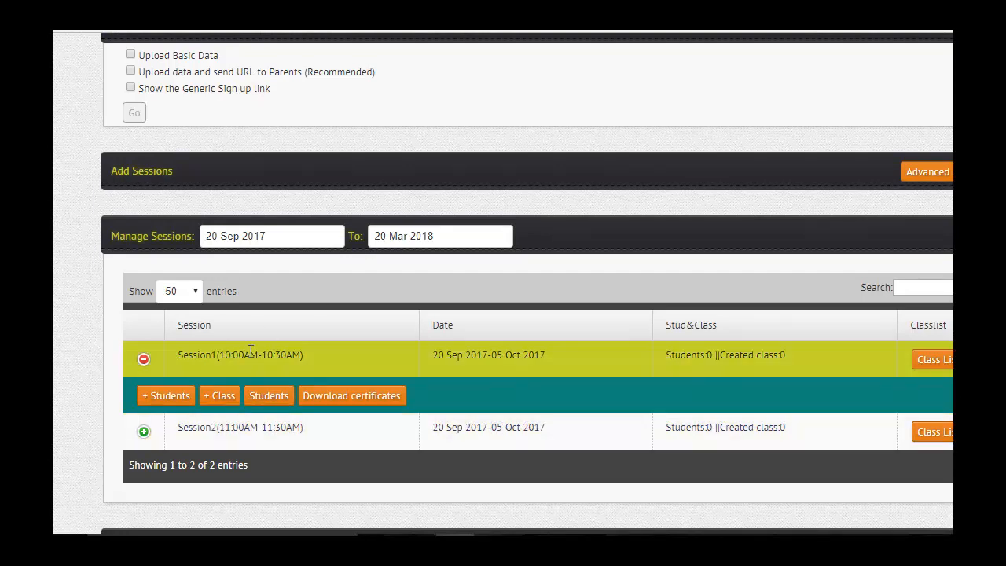
{"action": "left_click", "coordinate": [168, 399]}
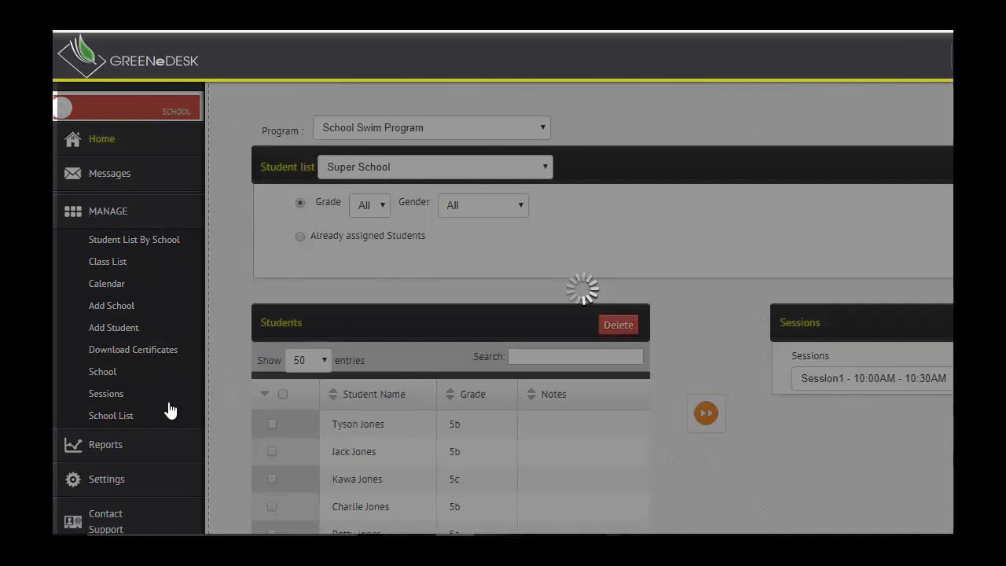
Look through Super School's student list, including the students' grades and notes.
{"action": "scroll", "coordinate": [170, 409], "scroll_direction": "down", "scroll_amount": 1}
{"action": "scroll", "coordinate": [170, 409], "scroll_direction": "down", "scroll_amount": 6}
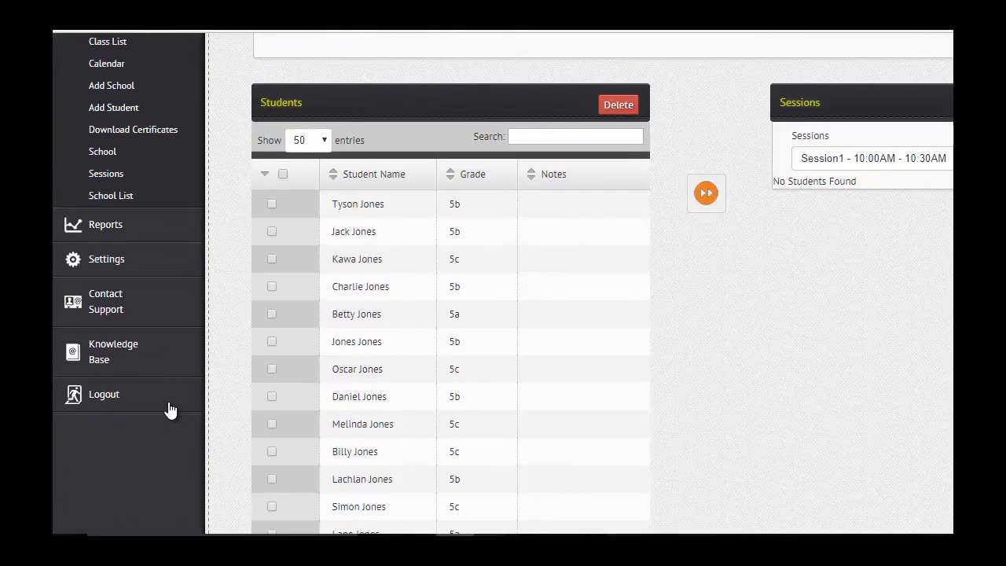
{"action": "scroll", "coordinate": [170, 409], "scroll_direction": "down", "scroll_amount": 9}
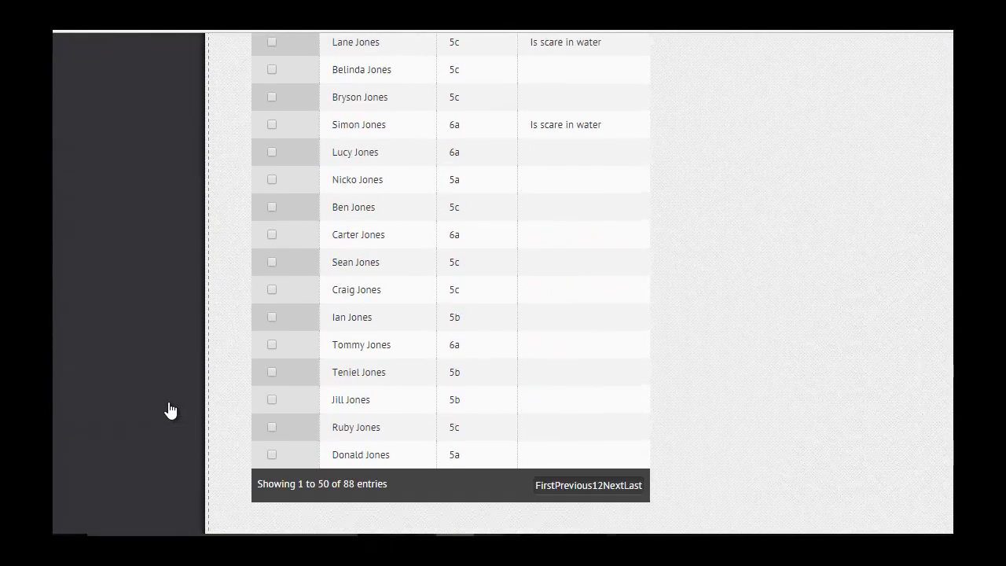
{"action": "scroll", "coordinate": [170, 409], "scroll_direction": "up", "scroll_amount": 3}
{"action": "scroll", "coordinate": [170, 409], "scroll_direction": "up", "scroll_amount": 15}
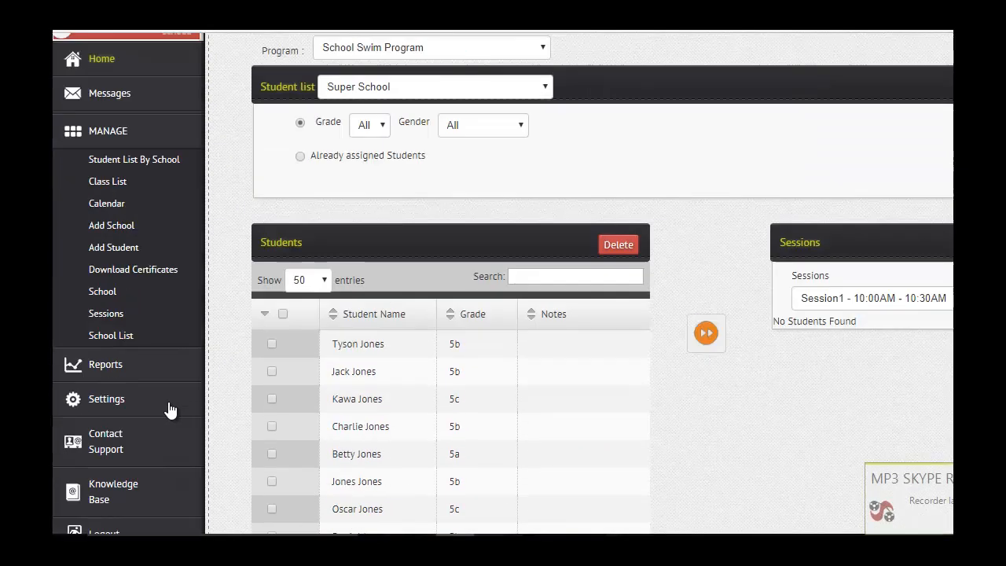
{"action": "scroll", "coordinate": [170, 409], "scroll_direction": "down", "scroll_amount": 1}
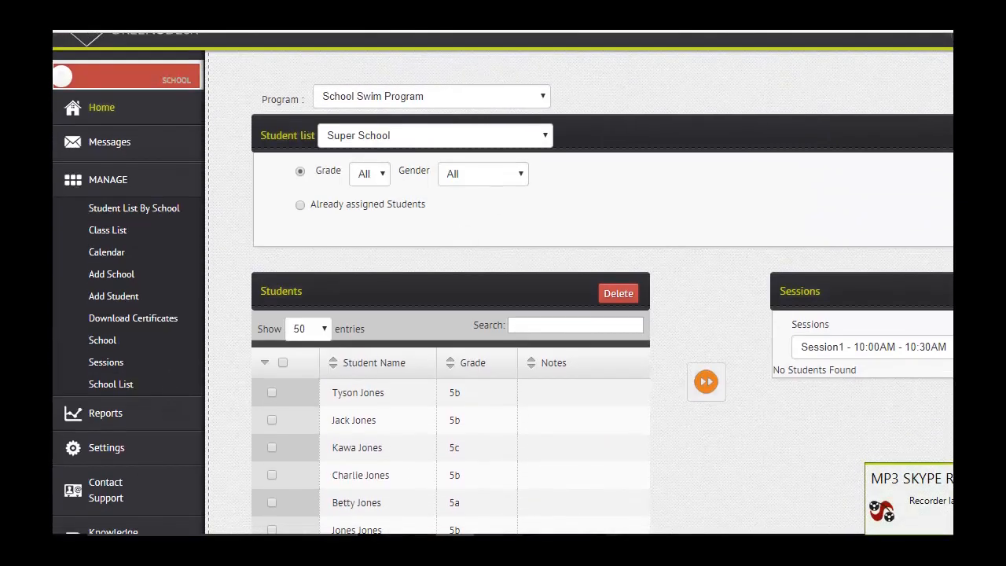
{"action": "left_click", "coordinate": [844, 58]}
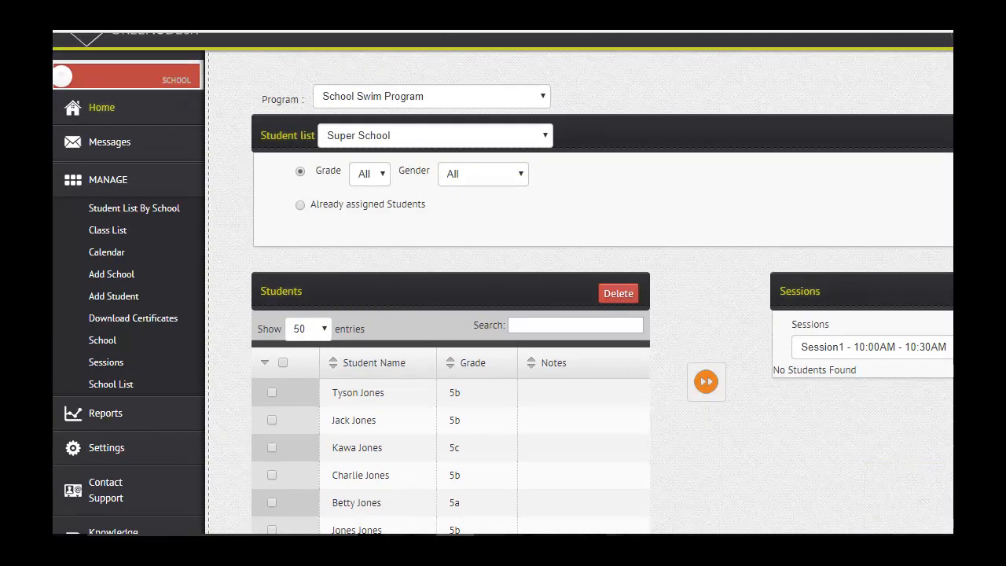
{"action": "scroll", "coordinate": [376, 248], "scroll_direction": "down", "scroll_amount": 1}
{"action": "scroll", "coordinate": [375, 253], "scroll_direction": "up", "scroll_amount": 1}
Filter the student list to grade 5a and add all of its students to Session1.
{"action": "left_click", "coordinate": [377, 178]}
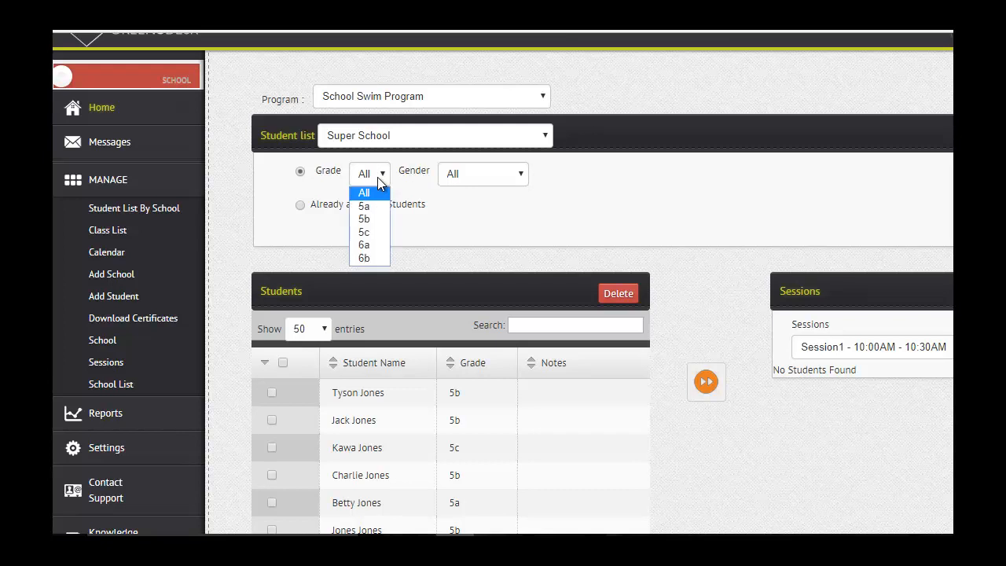
{"action": "left_click", "coordinate": [377, 207]}
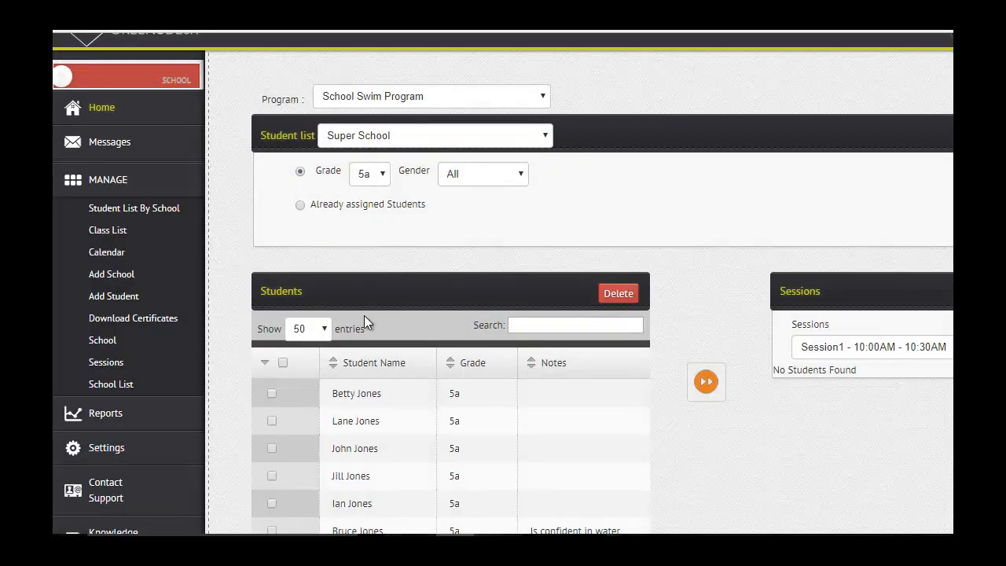
{"action": "left_click", "coordinate": [268, 389]}
{"action": "left_click", "coordinate": [282, 362]}
{"action": "left_click", "coordinate": [705, 383]}
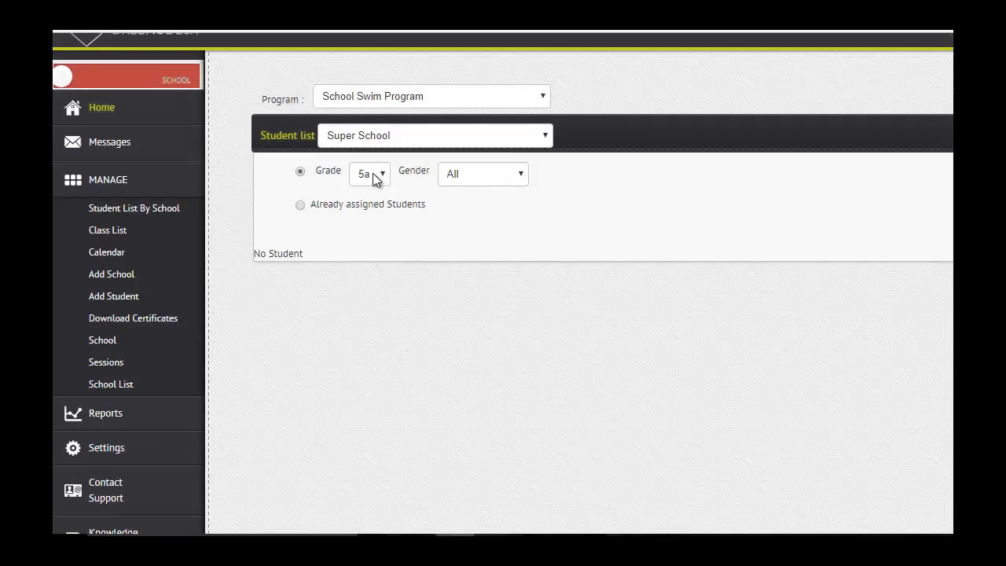
Filter the student list to grade 5b and add all of its students to Session1.
{"action": "left_click", "coordinate": [373, 174]}
{"action": "left_click", "coordinate": [367, 219]}
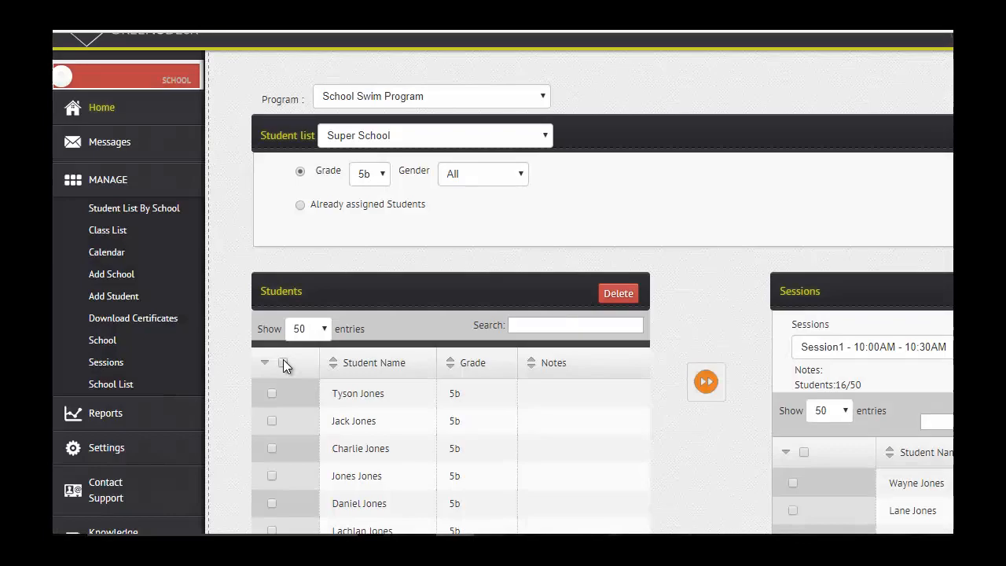
{"action": "left_click", "coordinate": [283, 363]}
{"action": "left_click", "coordinate": [721, 393]}
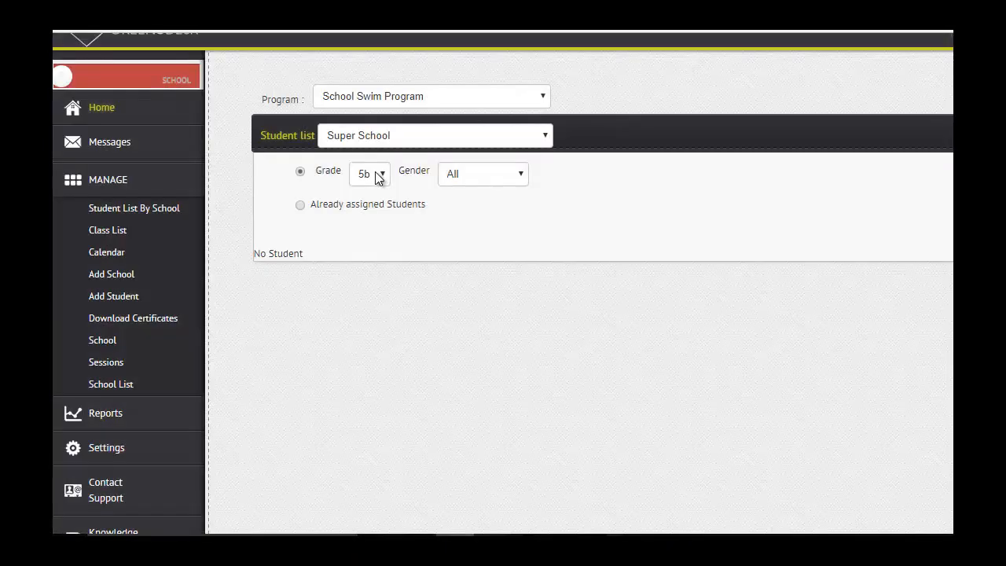
Filter the student list to grade 5c and add all of its students to Session2 (11:00AM-11:30AM).
{"action": "left_click", "coordinate": [376, 174]}
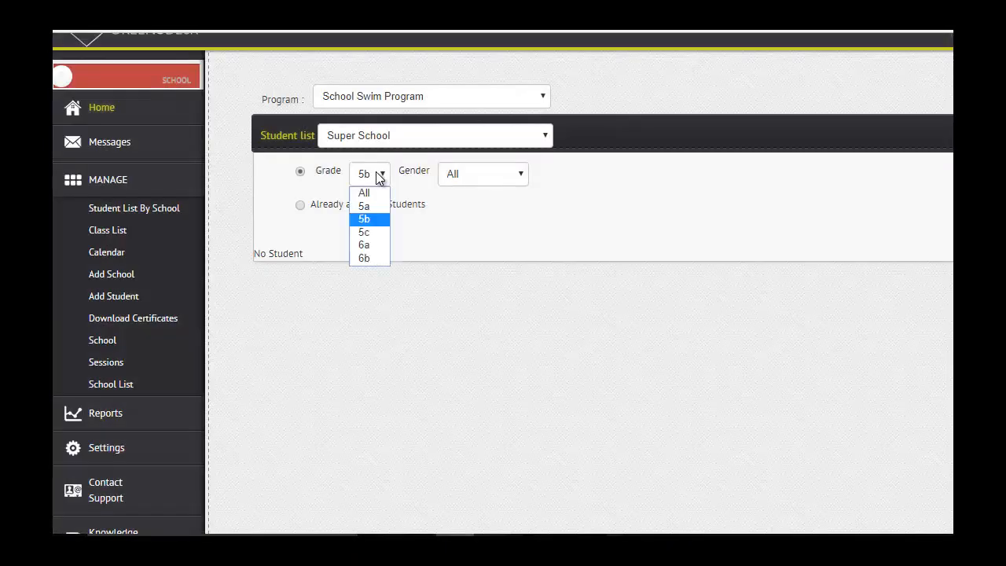
{"action": "left_click", "coordinate": [370, 233]}
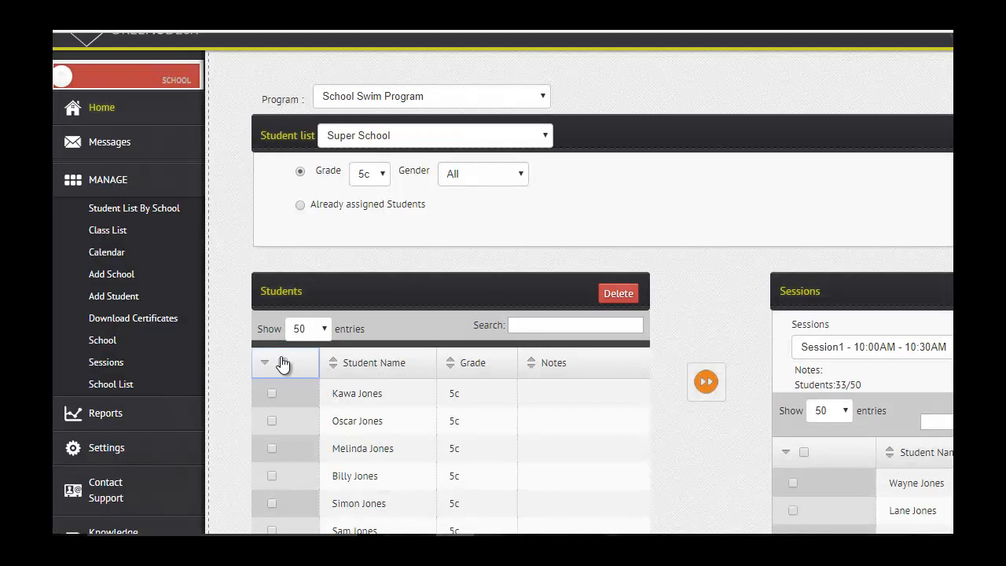
{"action": "left_click", "coordinate": [283, 363]}
{"action": "left_click", "coordinate": [837, 350]}
{"action": "left_click", "coordinate": [825, 380]}
{"action": "left_click_drag", "start_coordinate": [698, 393], "coordinate": [526, 363]}
{"action": "left_click", "coordinate": [285, 364]}
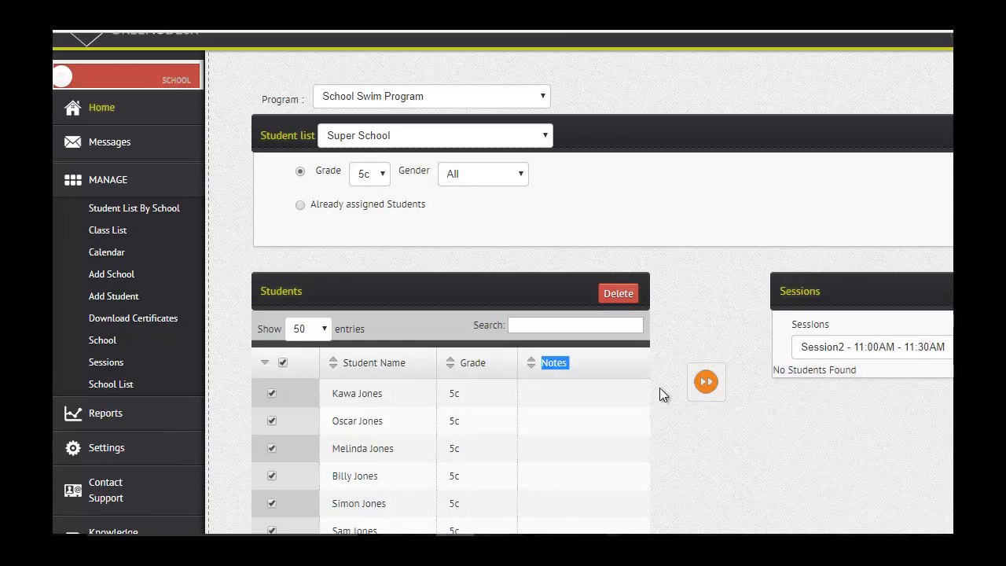
{"action": "left_click", "coordinate": [695, 386]}
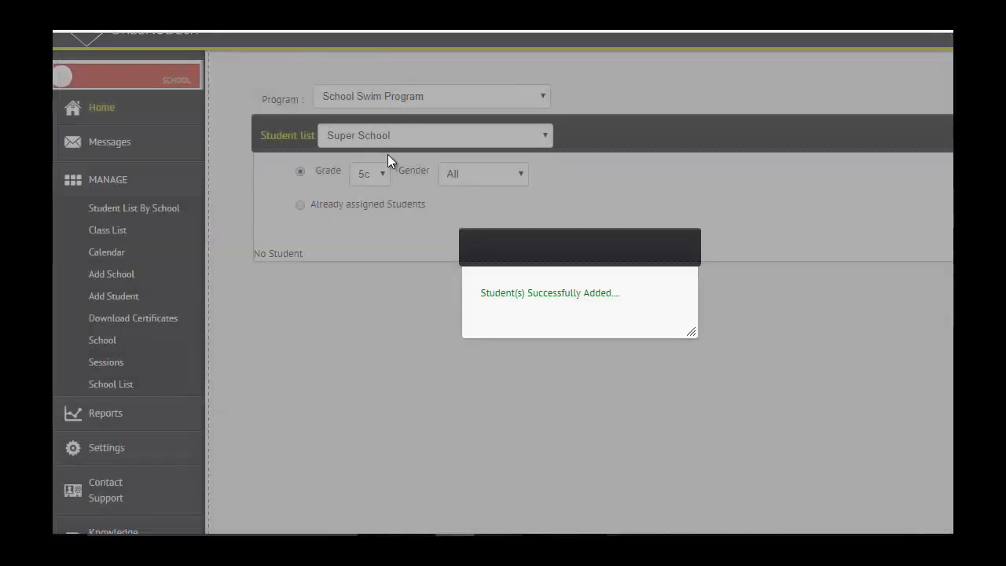
Filter the student list to grade 6a and add all of its students to Session2 (11:00AM-11:30AM).
{"action": "left_click", "coordinate": [383, 182]}
{"action": "left_click", "coordinate": [371, 246]}
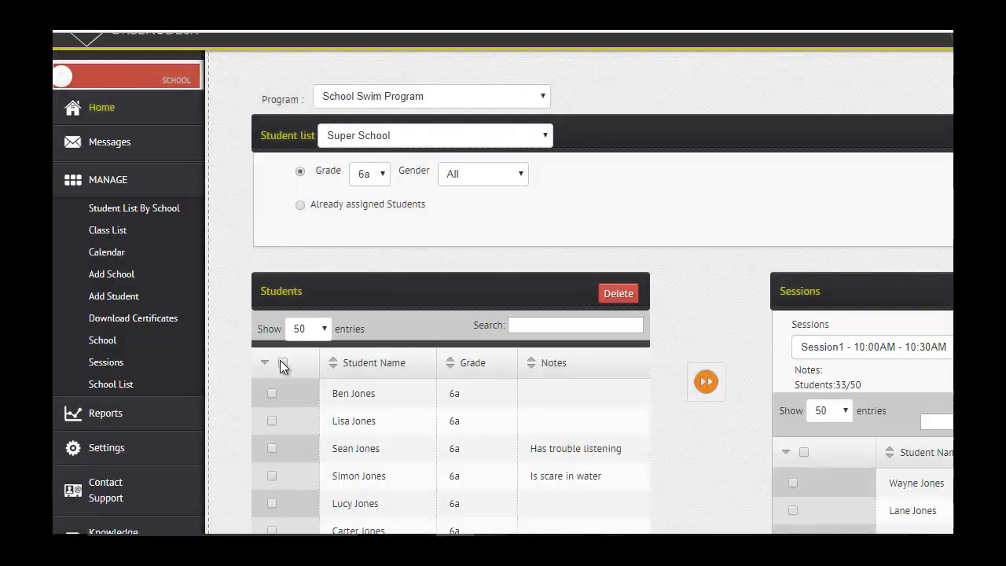
{"action": "left_click", "coordinate": [281, 363]}
{"action": "left_click", "coordinate": [819, 350]}
{"action": "left_click", "coordinate": [814, 383]}
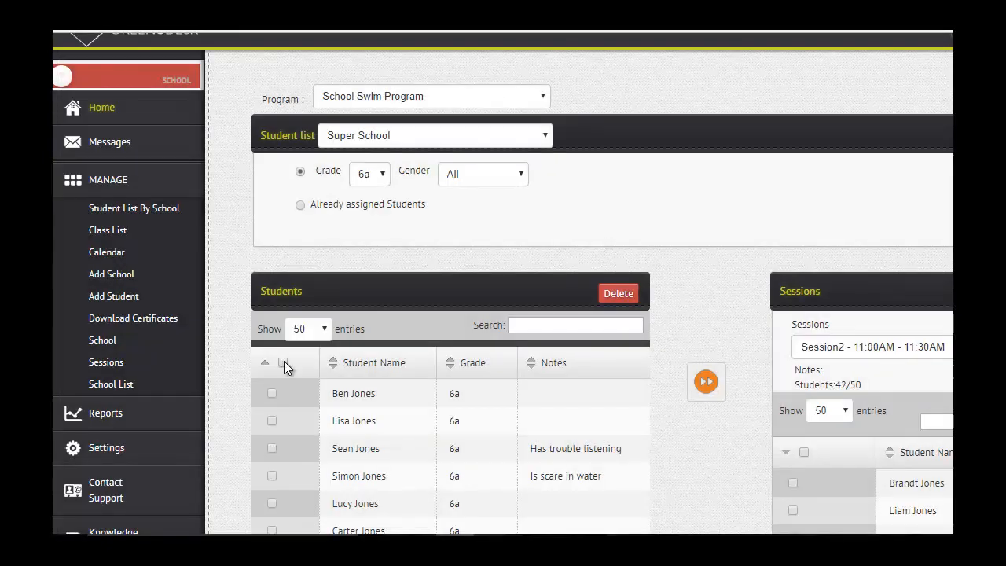
{"action": "left_click", "coordinate": [283, 362]}
{"action": "left_click", "coordinate": [692, 381]}
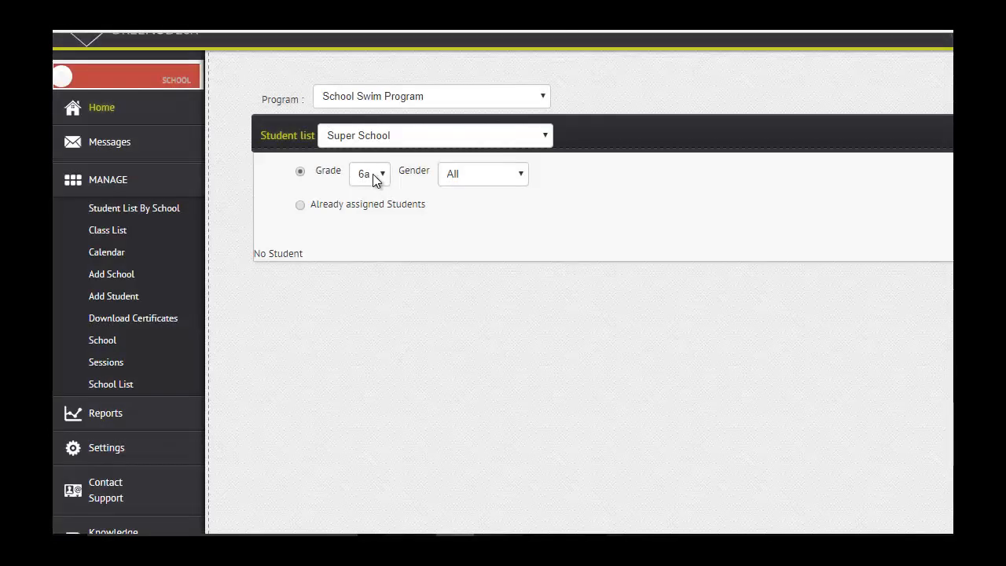
Filter the student list to grade 6b and add its student to Session2 (11:00AM-11:30AM).
{"action": "left_click", "coordinate": [371, 174]}
{"action": "left_click", "coordinate": [366, 257]}
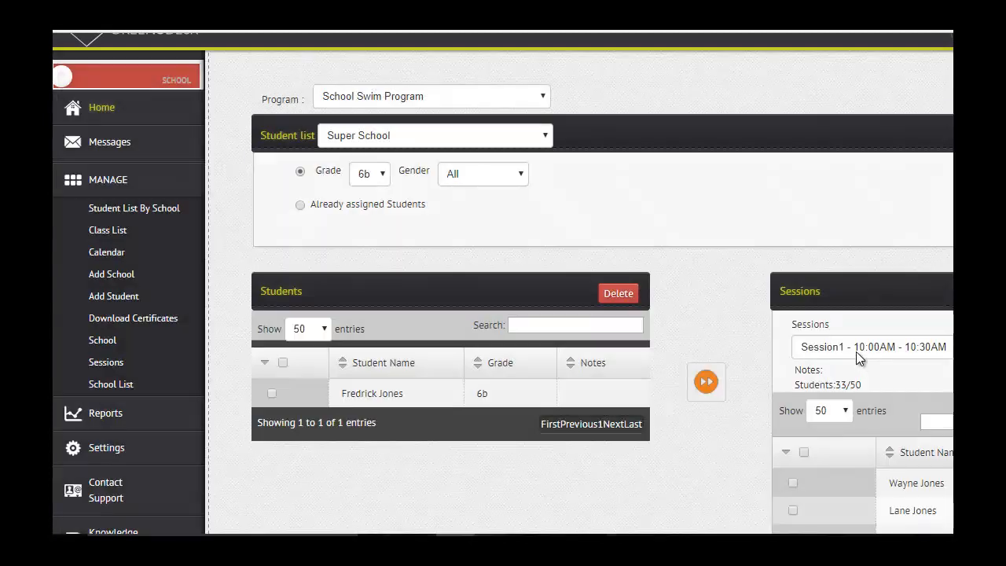
{"action": "left_click", "coordinate": [861, 349]}
{"action": "left_click", "coordinate": [855, 378]}
{"action": "left_click", "coordinate": [268, 393]}
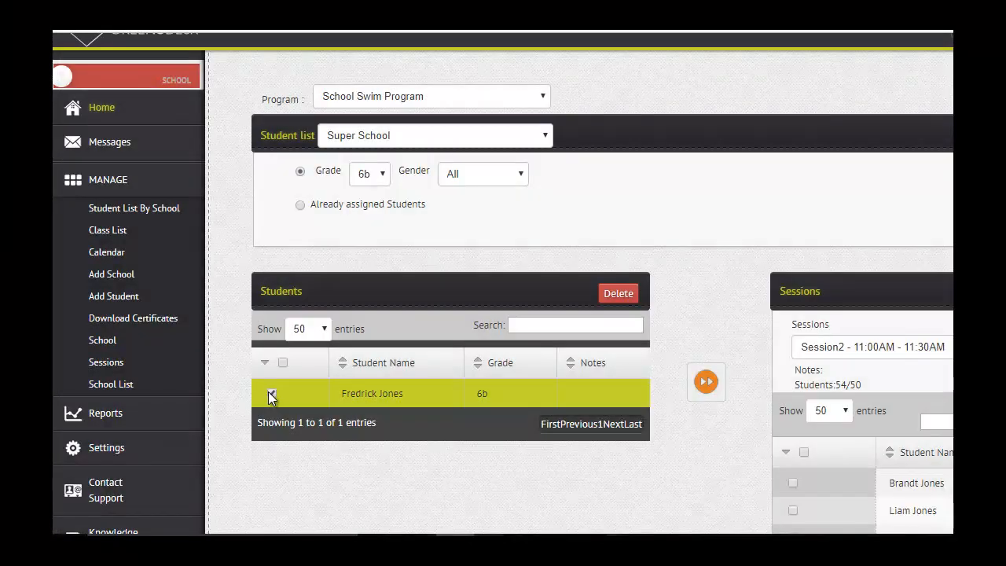
{"action": "left_click", "coordinate": [706, 381]}
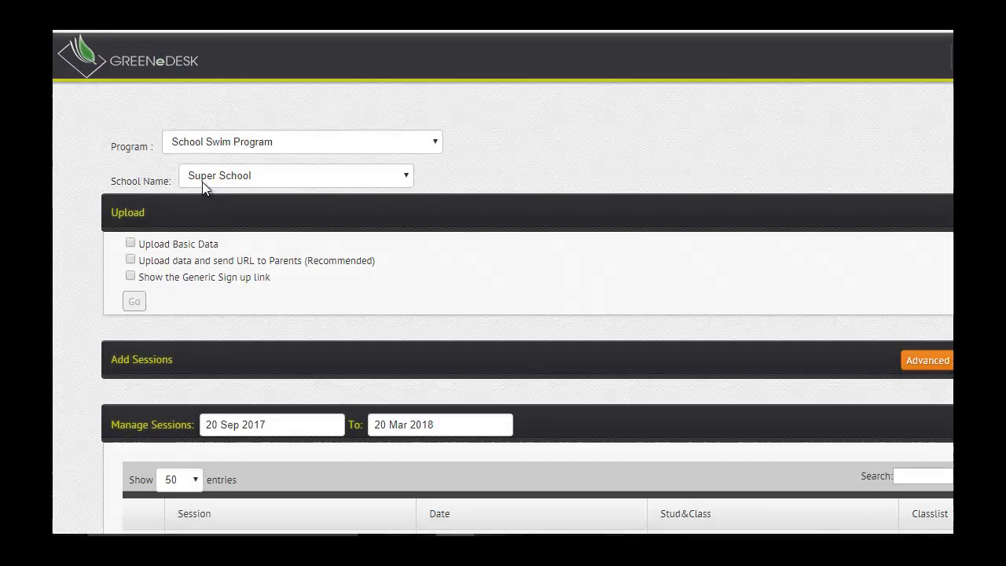
Open class creation for Session1 and select Level1, Level2, Level3 and Level4 as classes to create.
{"action": "scroll", "coordinate": [527, 315], "scroll_direction": "down", "scroll_amount": 3}
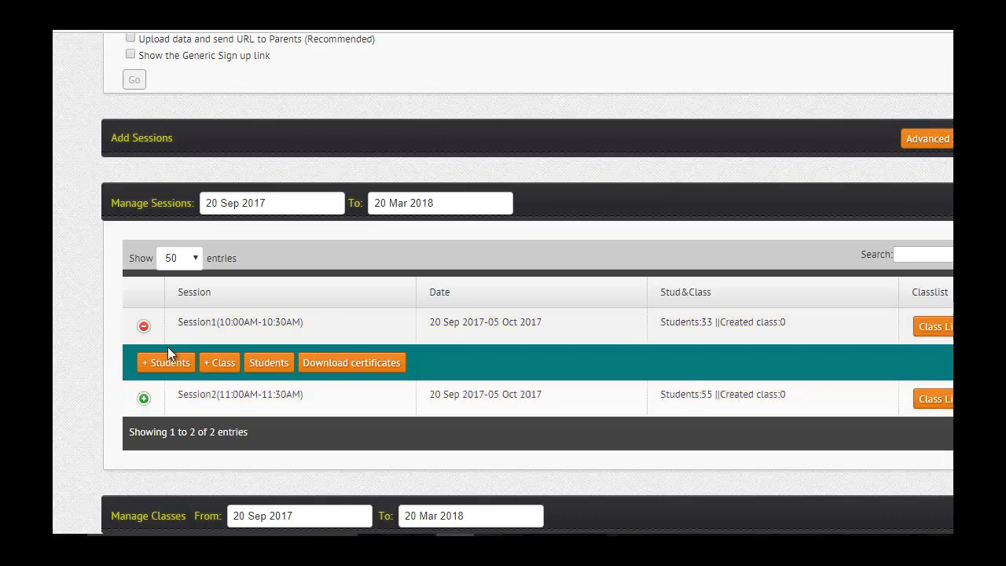
{"action": "left_click", "coordinate": [215, 363]}
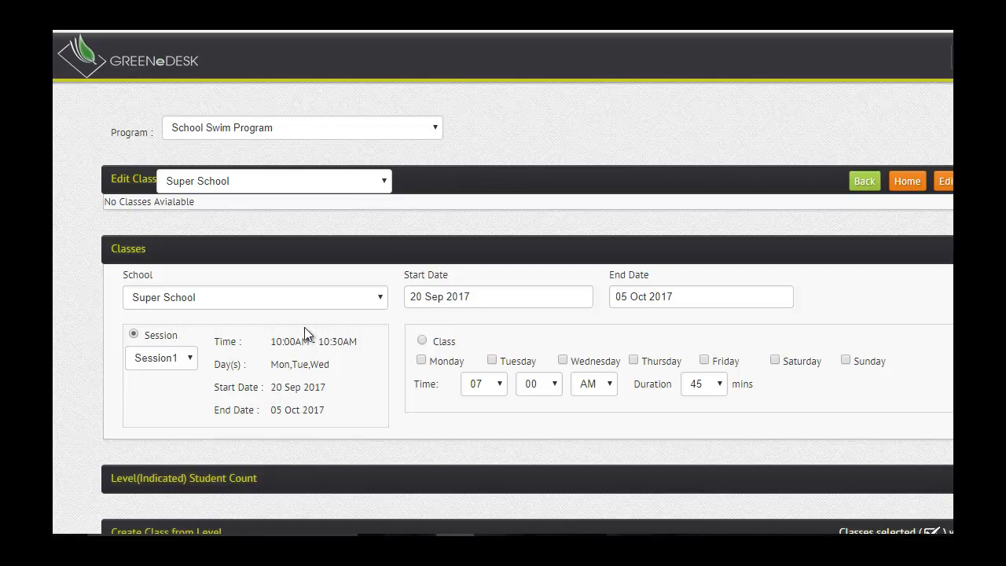
{"action": "scroll", "coordinate": [932, 355], "scroll_direction": "down", "scroll_amount": 5}
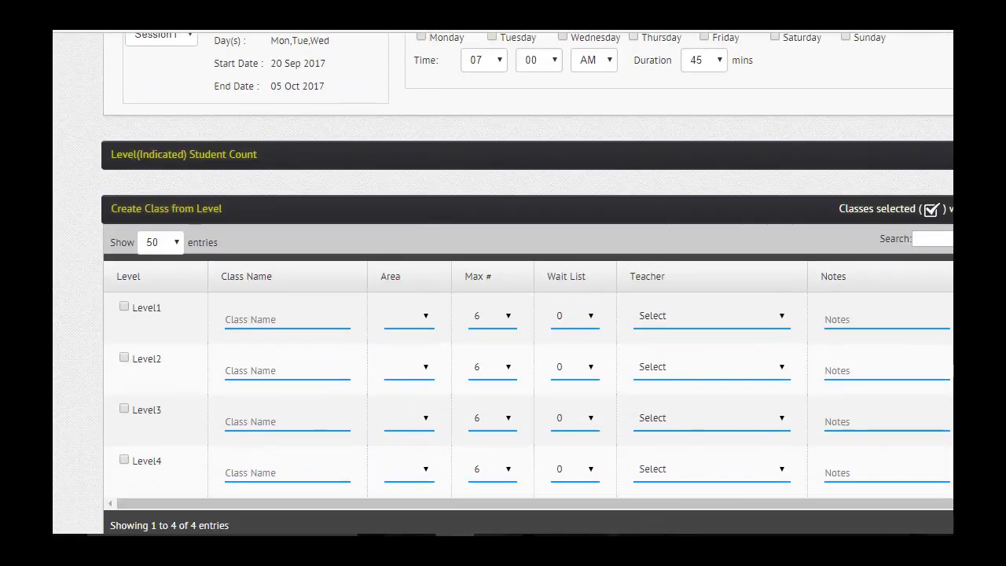
{"action": "left_click", "coordinate": [124, 230]}
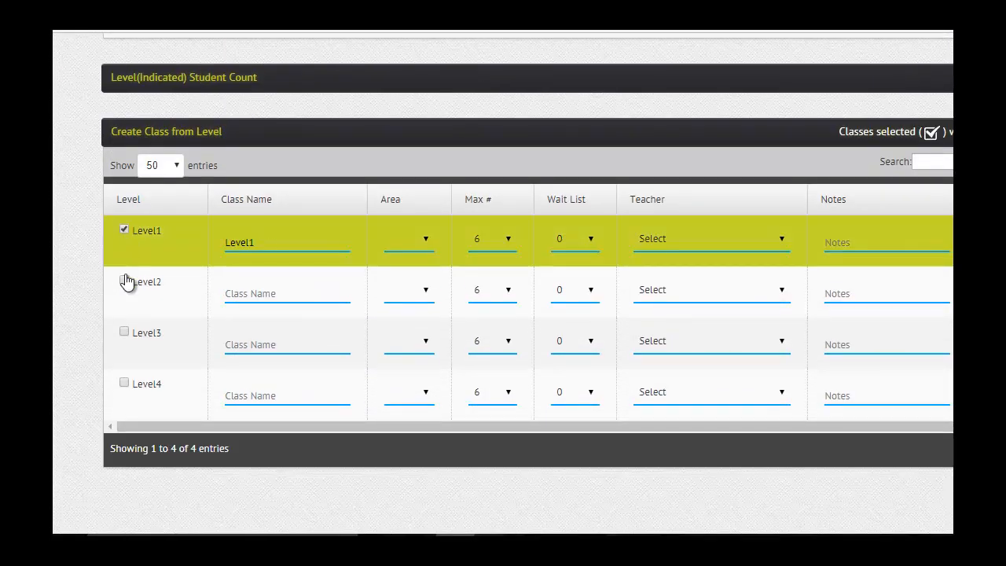
{"action": "left_click", "coordinate": [125, 284]}
{"action": "left_click", "coordinate": [125, 333]}
{"action": "left_click", "coordinate": [125, 385]}
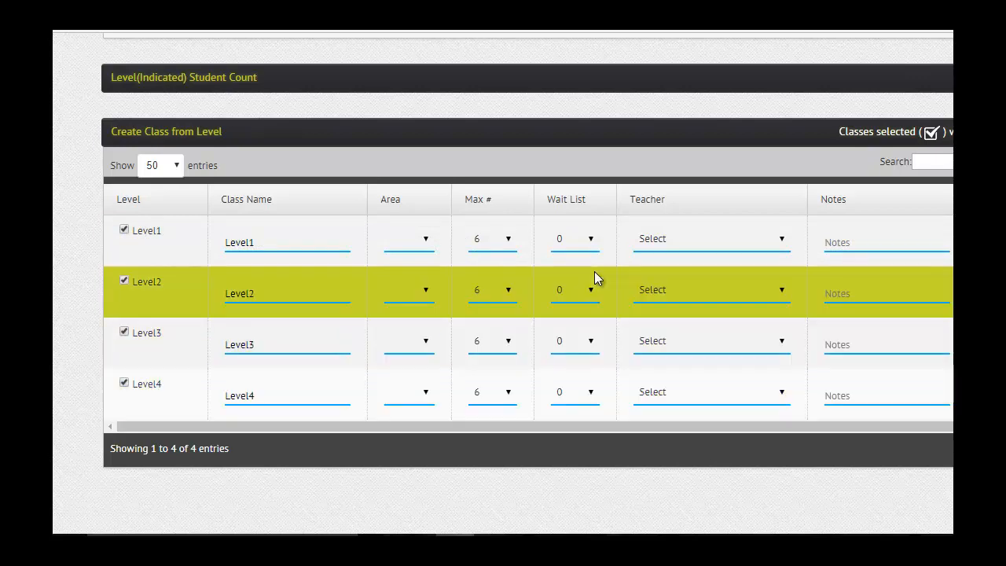
Add a second class row for Level2 and another for Level3 in the class creation table.
{"action": "left_click_drag", "start_coordinate": [682, 428], "coordinate": [669, 434]}
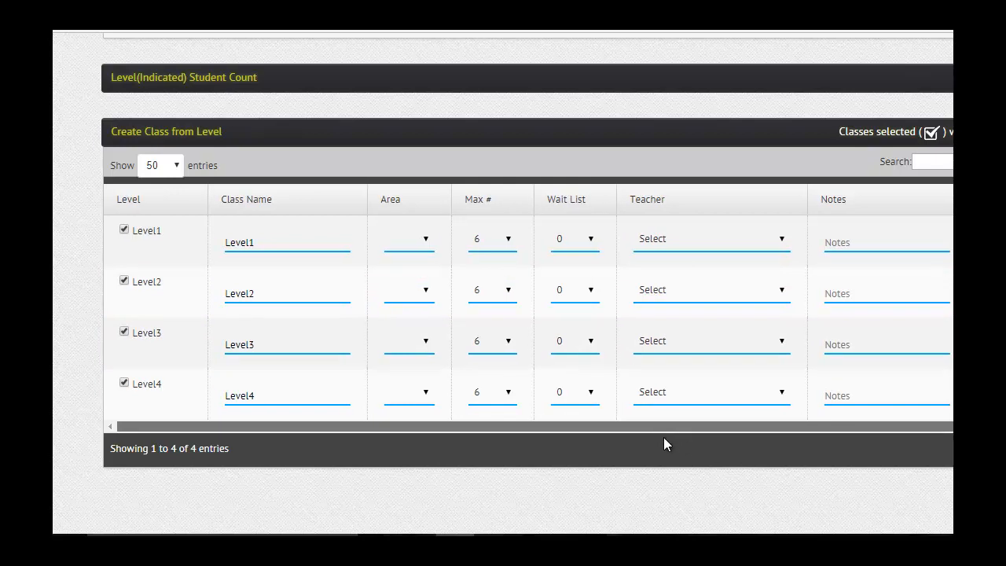
{"action": "left_click_drag", "start_coordinate": [664, 437], "coordinate": [916, 442]}
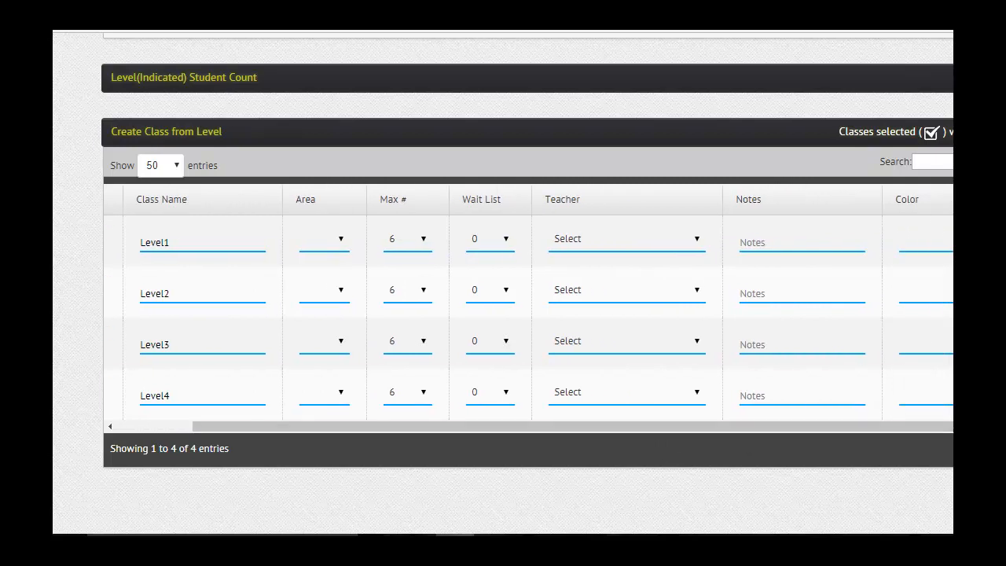
{"action": "left_click", "coordinate": [953, 292]}
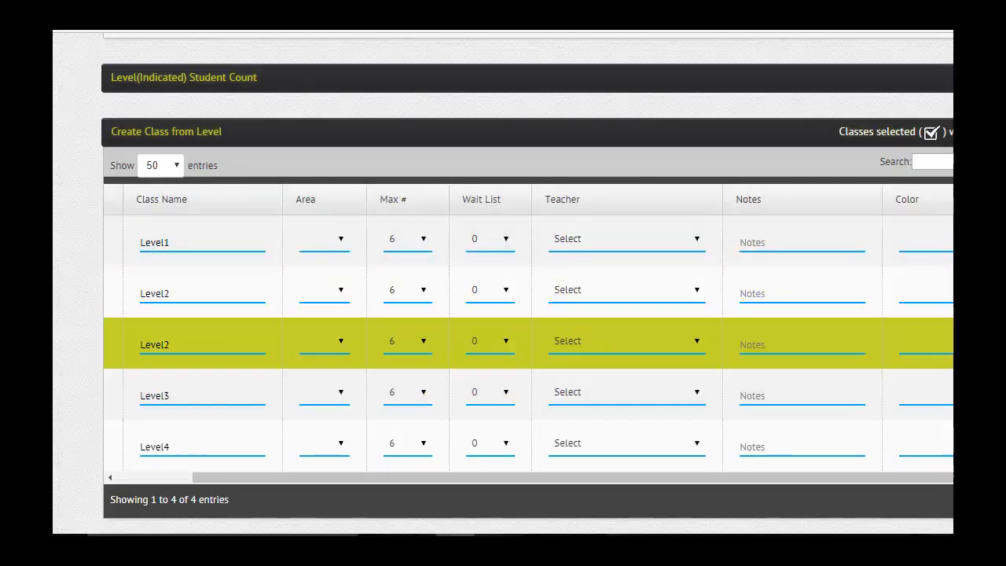
{"action": "left_click", "coordinate": [953, 395]}
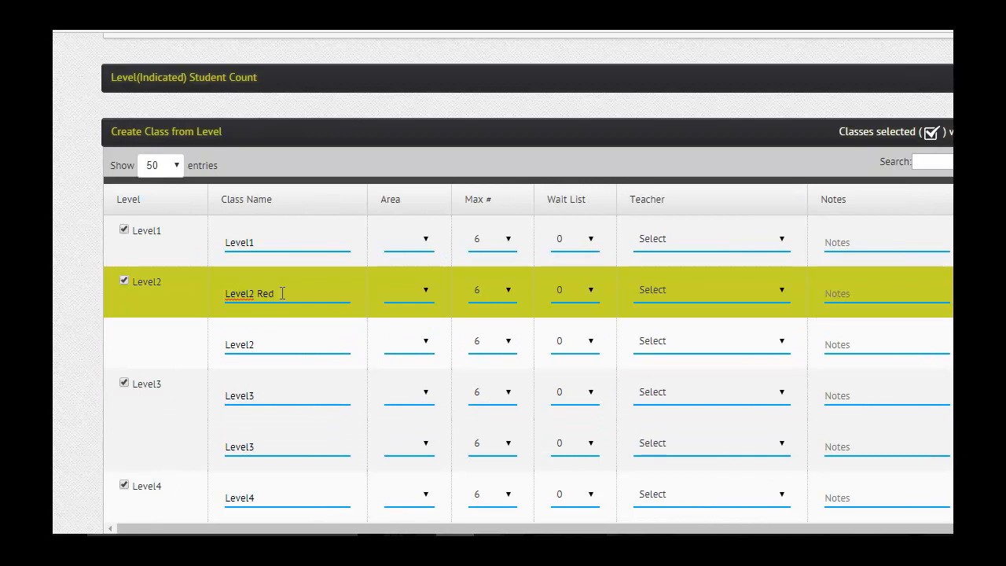
Name the first Level3 class "Level3 Blue" and choose teachers for Level1, Level2 Red, Level2 and Level3 Blue.
{"action": "type", "text": "Blue"}
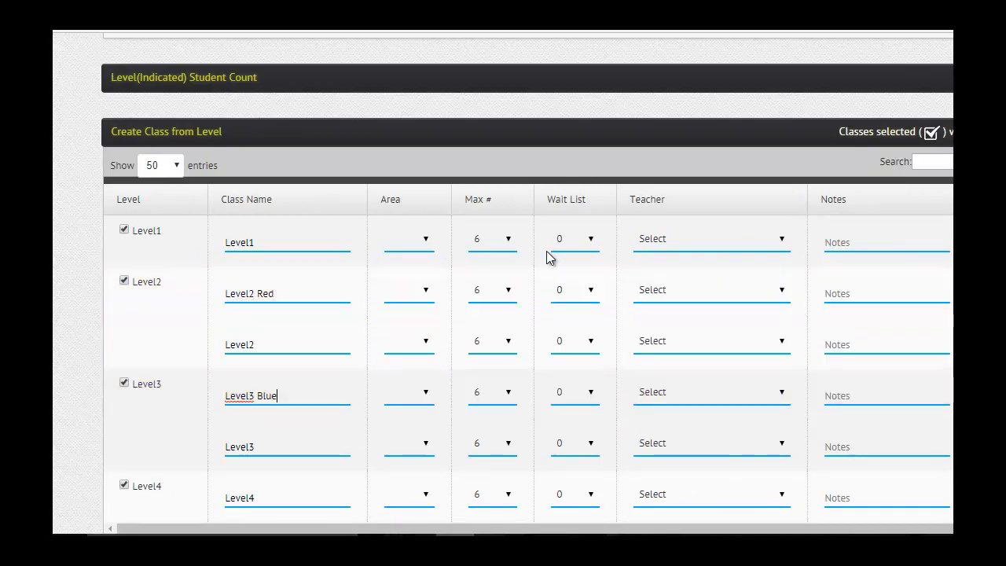
{"action": "left_click", "coordinate": [707, 250]}
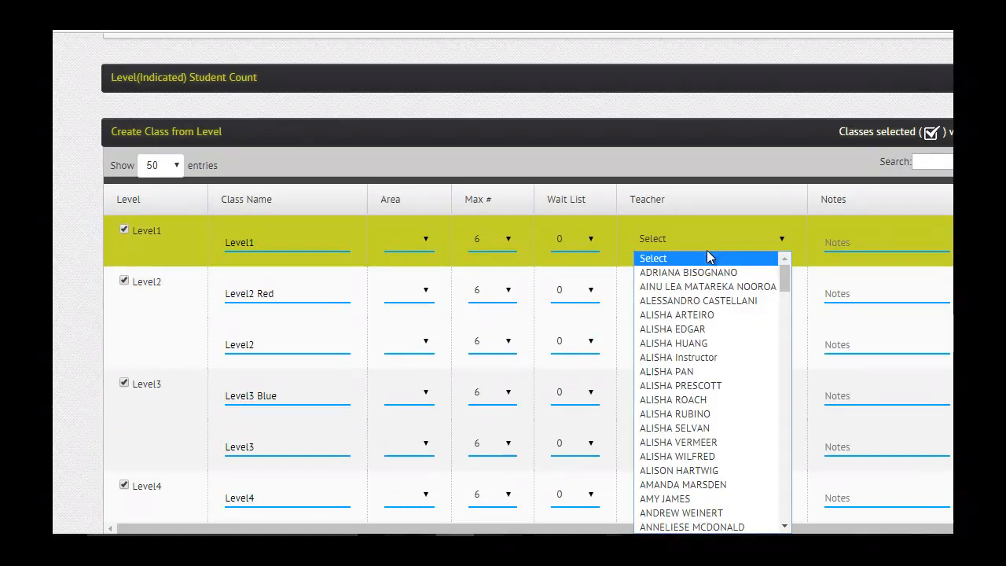
{"action": "left_click", "coordinate": [708, 282]}
{"action": "left_click", "coordinate": [709, 291]}
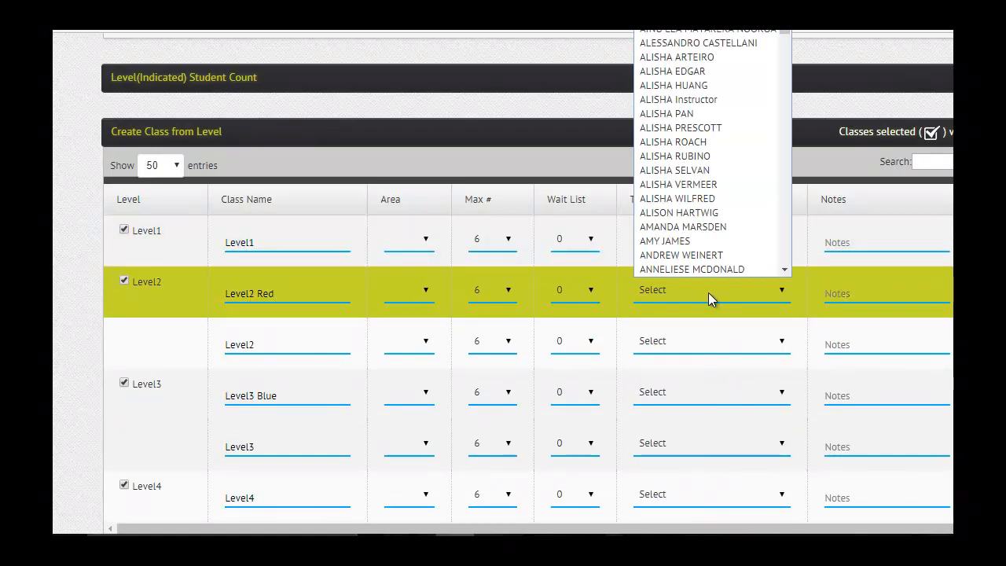
{"action": "left_click", "coordinate": [719, 243]}
{"action": "left_click", "coordinate": [728, 340]}
{"action": "left_click", "coordinate": [720, 305]}
{"action": "left_click", "coordinate": [713, 399]}
{"action": "left_click", "coordinate": [714, 301]}
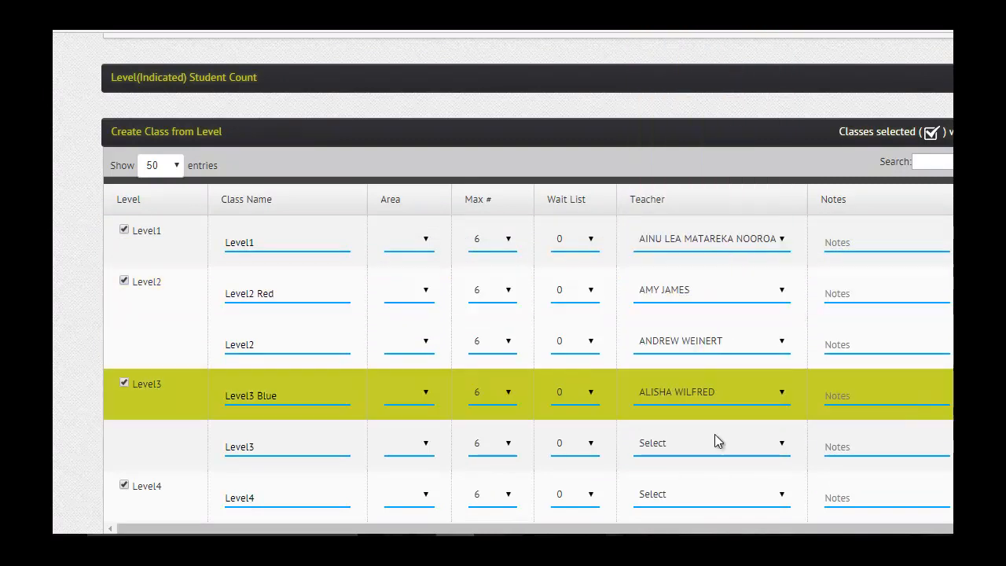
Choose teachers for the second Level3 class and the Level4 class, and create the selected classes.
{"action": "left_click", "coordinate": [717, 444]}
{"action": "scroll", "coordinate": [785, 336], "scroll_direction": "down", "scroll_amount": 5}
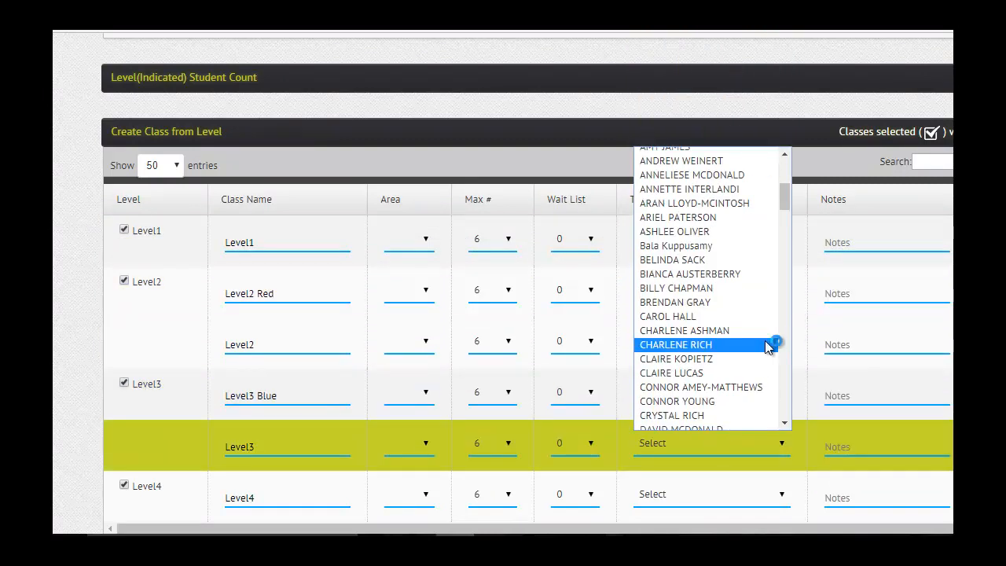
{"action": "left_click", "coordinate": [747, 345]}
{"action": "left_click", "coordinate": [739, 496]}
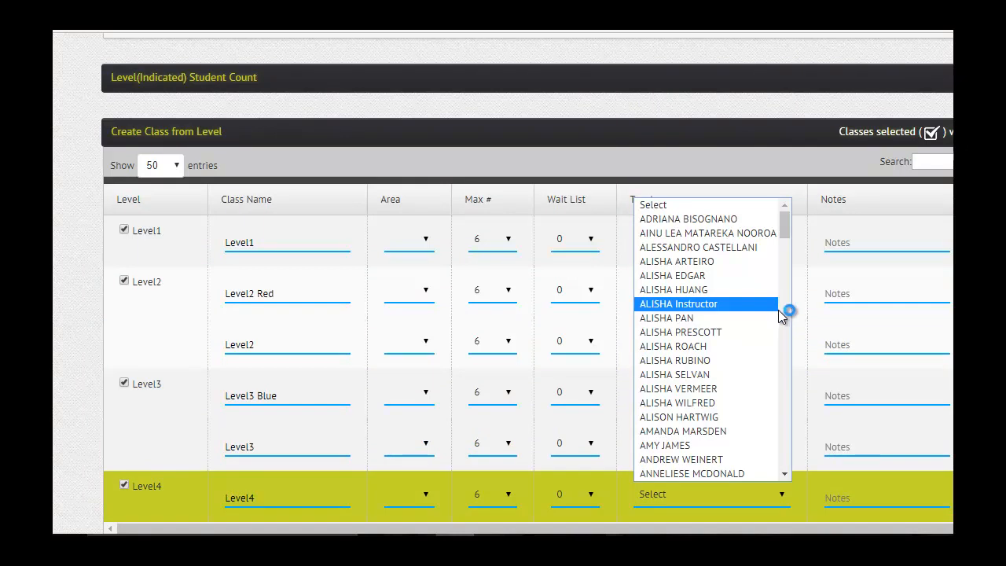
{"action": "scroll", "coordinate": [784, 312], "scroll_direction": "down", "scroll_amount": 5}
{"action": "left_click", "coordinate": [753, 367]}
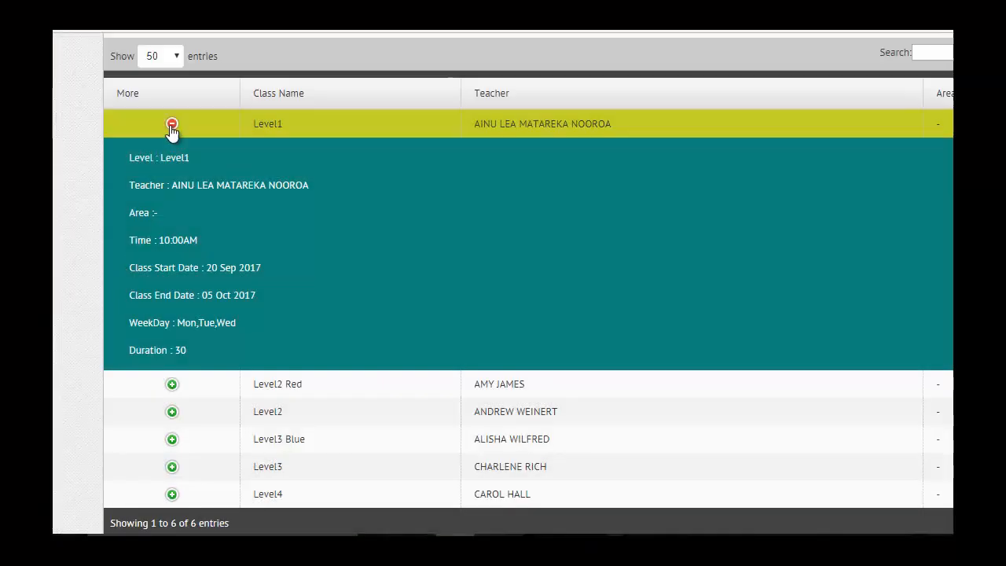
Review the new Session1 classes, the available session choices and Super School's class list.
{"action": "left_click", "coordinate": [171, 124]}
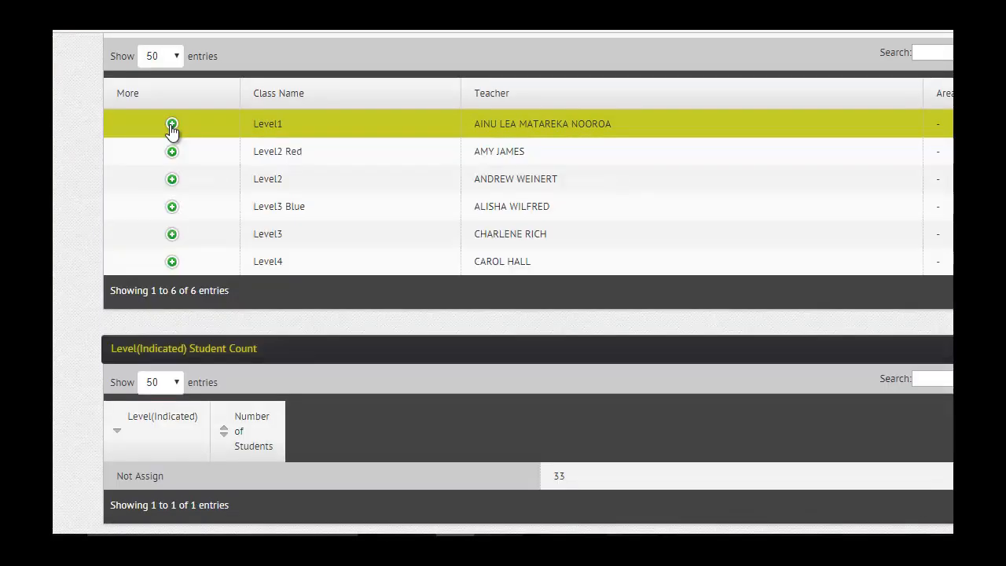
{"action": "scroll", "coordinate": [202, 213], "scroll_direction": "up", "scroll_amount": 3}
{"action": "scroll", "coordinate": [275, 156], "scroll_direction": "up", "scroll_amount": 1}
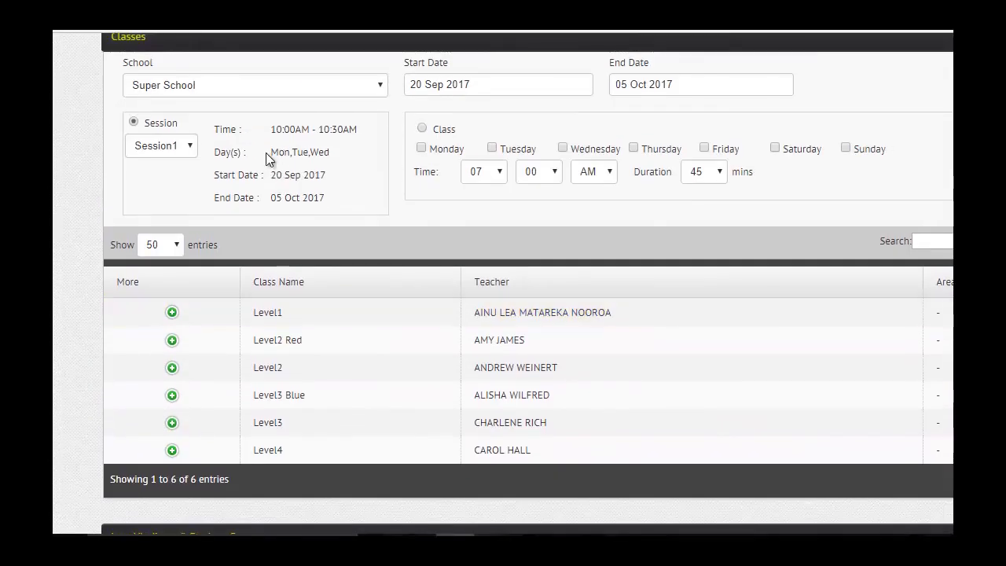
{"action": "left_click", "coordinate": [167, 150]}
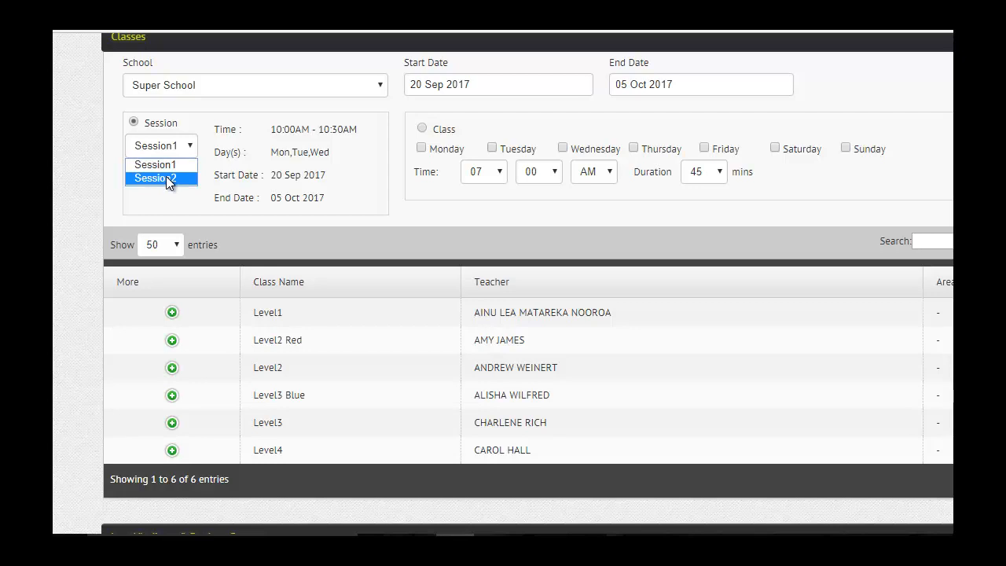
{"action": "left_click", "coordinate": [265, 162]}
{"action": "scroll", "coordinate": [265, 161], "scroll_direction": "up", "scroll_amount": 1}
{"action": "scroll", "coordinate": [265, 162], "scroll_direction": "up", "scroll_amount": 3}
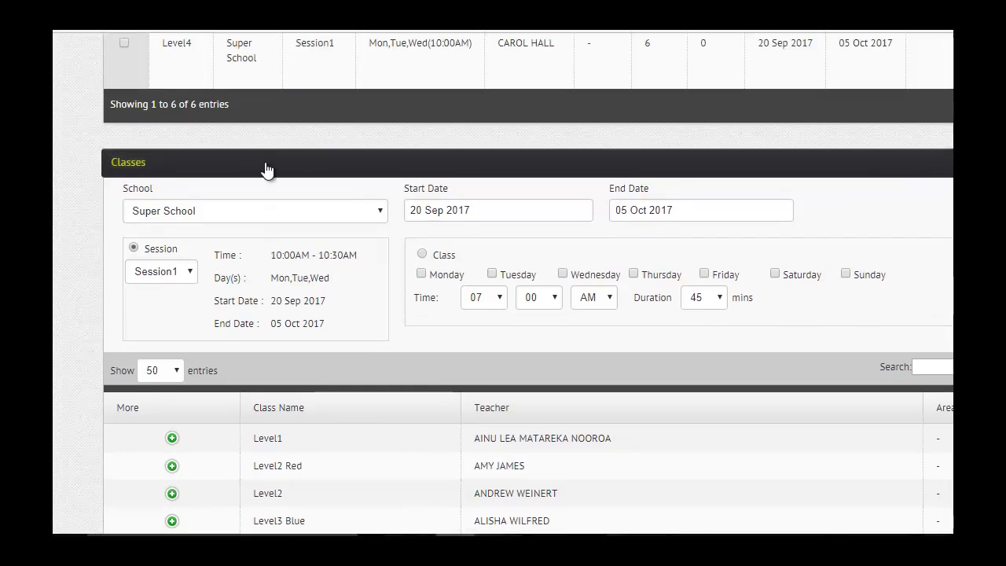
{"action": "scroll", "coordinate": [527, 299], "scroll_direction": "up", "scroll_amount": 12}
{"action": "scroll", "coordinate": [527, 299], "scroll_direction": "up", "scroll_amount": 1}
{"action": "scroll", "coordinate": [526, 299], "scroll_direction": "down", "scroll_amount": 5}
{"action": "scroll", "coordinate": [527, 299], "scroll_direction": "up", "scroll_amount": 5}
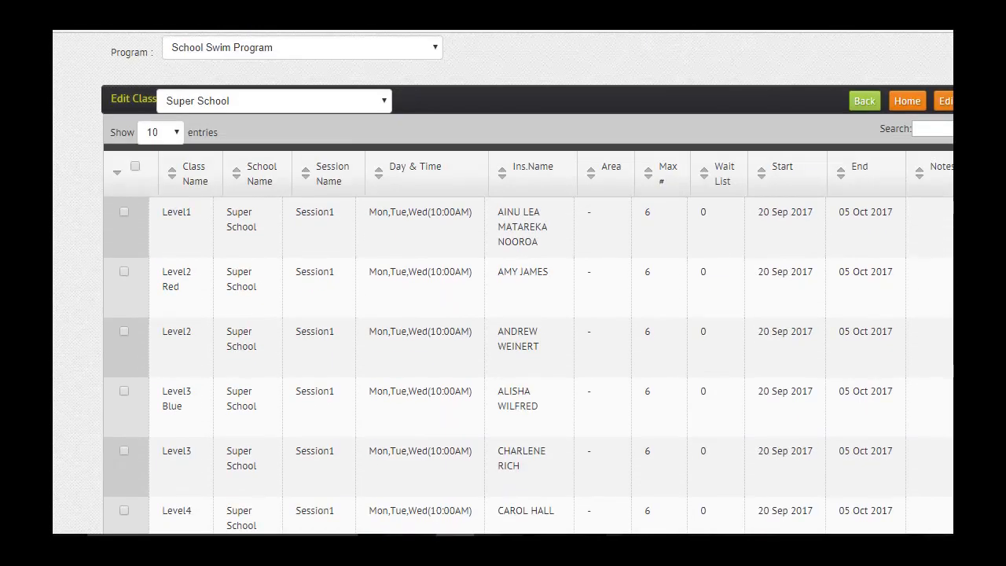
Return to the Super School management page and open student assignment for the Level1 class.
{"action": "left_click", "coordinate": [863, 108]}
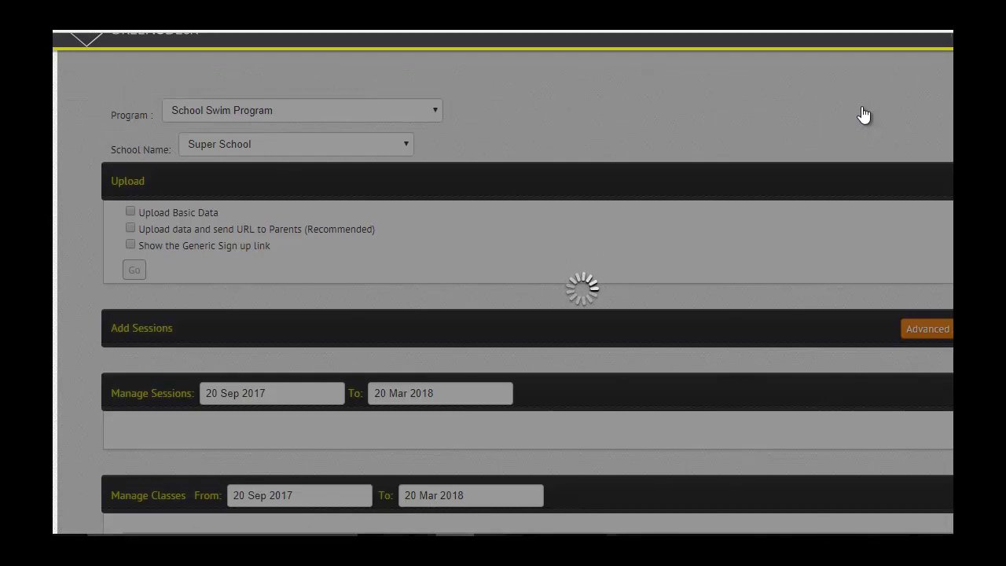
{"action": "scroll", "coordinate": [864, 115], "scroll_direction": "down", "scroll_amount": 1}
{"action": "scroll", "coordinate": [864, 115], "scroll_direction": "down", "scroll_amount": 6}
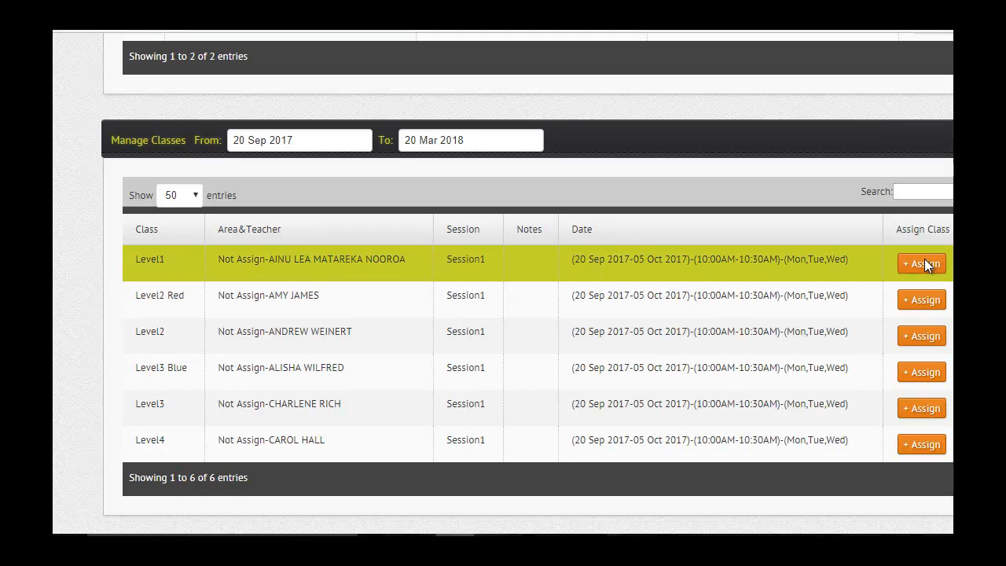
{"action": "left_click", "coordinate": [925, 264]}
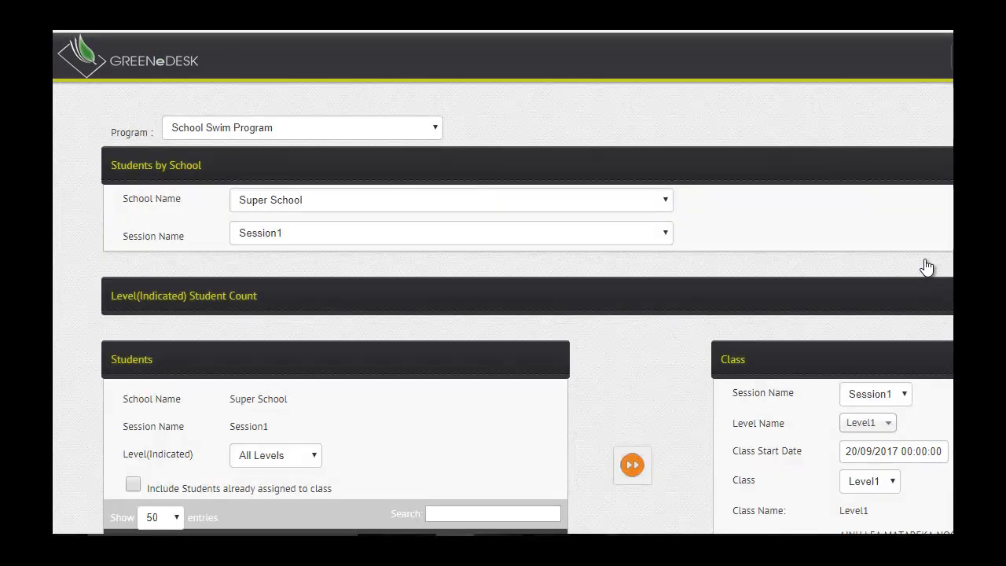
Examine Session1's student list, the Level(Indicated) filter options and the Level1 class details.
{"action": "scroll", "coordinate": [927, 267], "scroll_direction": "down", "scroll_amount": 1}
{"action": "scroll", "coordinate": [927, 267], "scroll_direction": "up", "scroll_amount": 1}
{"action": "scroll", "coordinate": [927, 267], "scroll_direction": "down", "scroll_amount": 4}
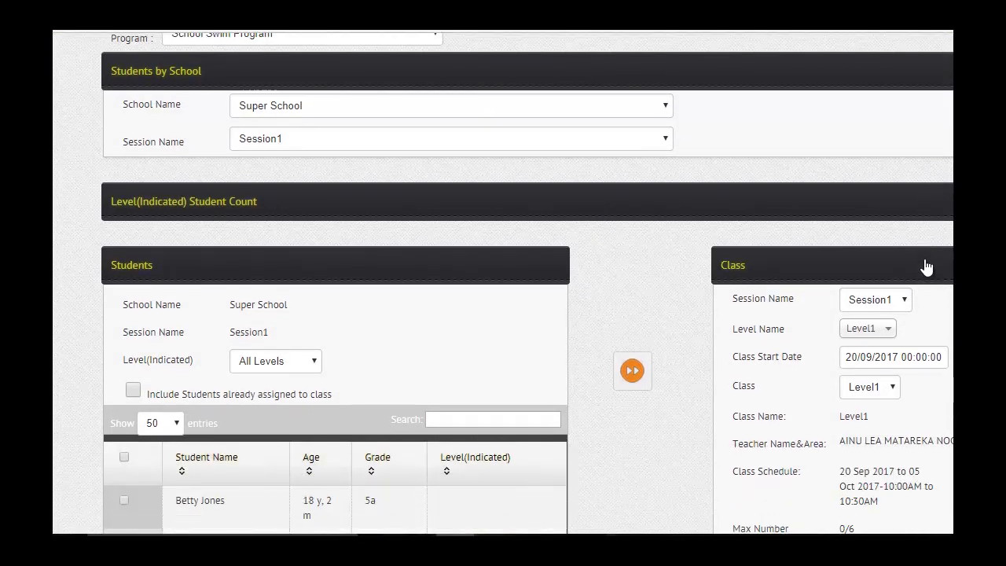
{"action": "scroll", "coordinate": [582, 318], "scroll_direction": "down", "scroll_amount": 1}
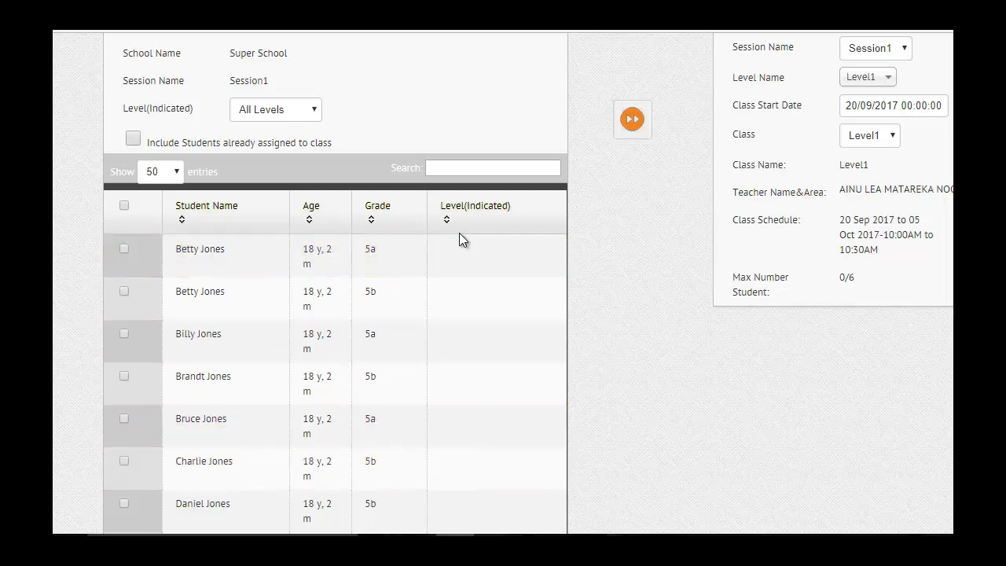
{"action": "left_click", "coordinate": [302, 109]}
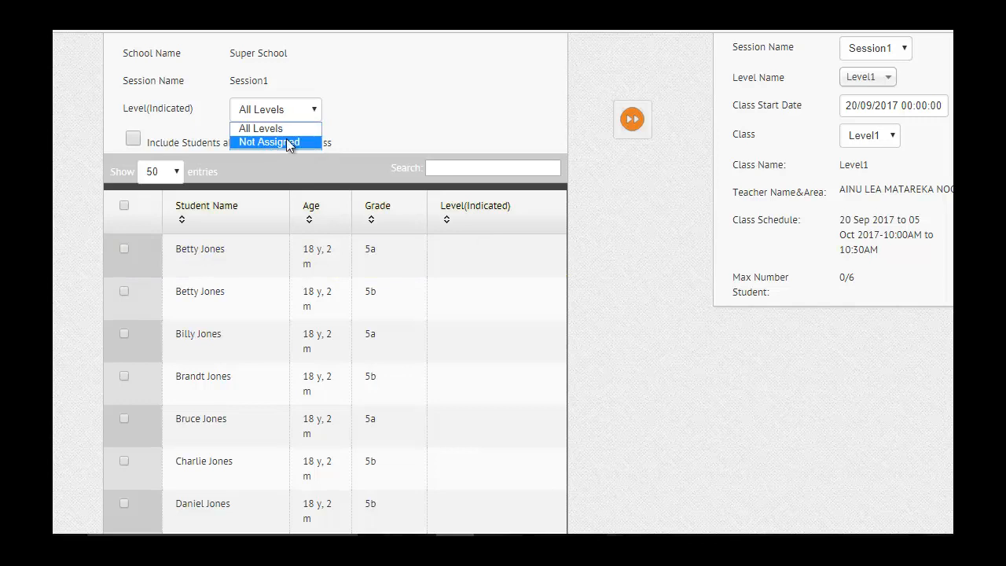
{"action": "left_click", "coordinate": [372, 114]}
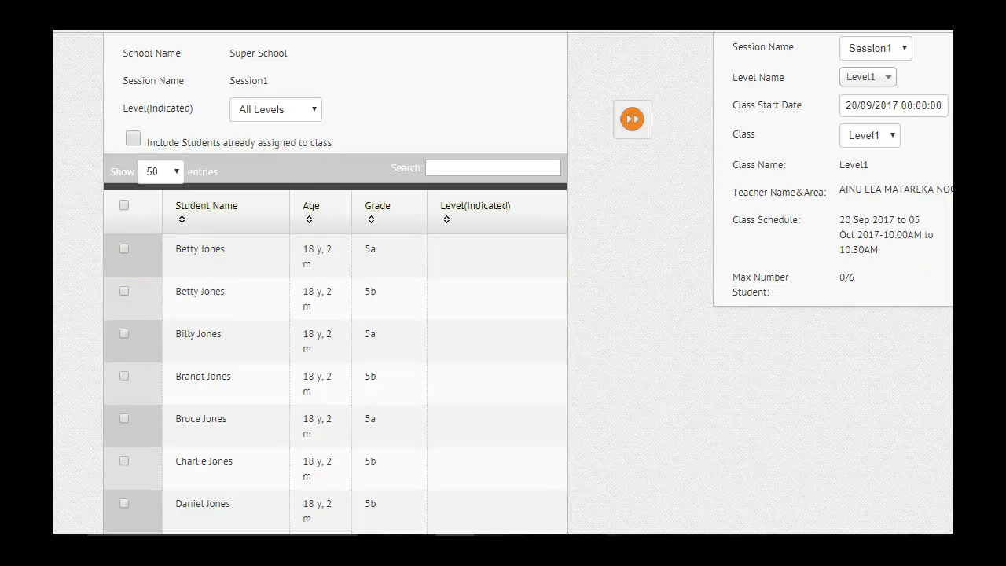
{"action": "scroll", "coordinate": [504, 283], "scroll_direction": "up", "scroll_amount": 1}
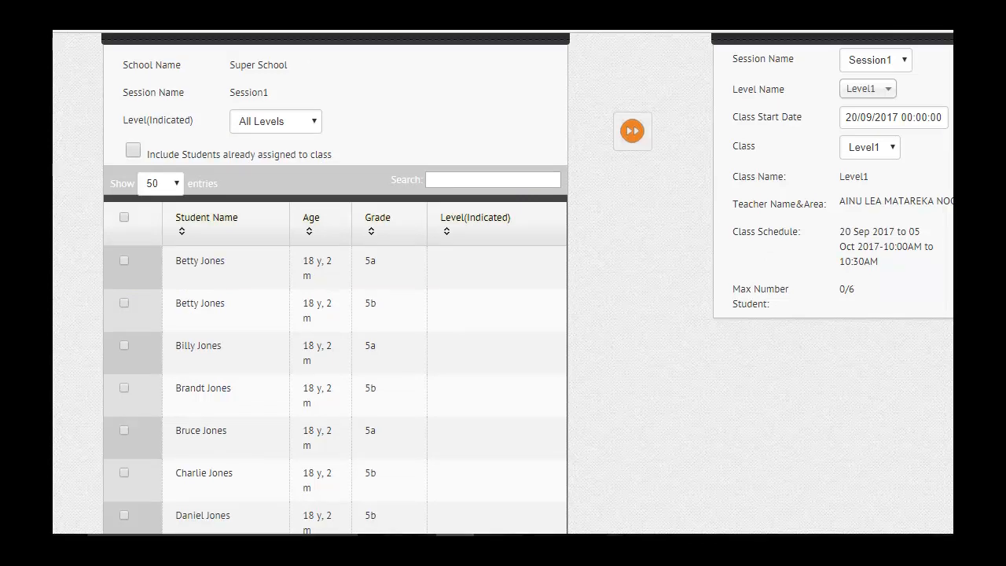
{"action": "scroll", "coordinate": [506, 233], "scroll_direction": "down", "scroll_amount": 1}
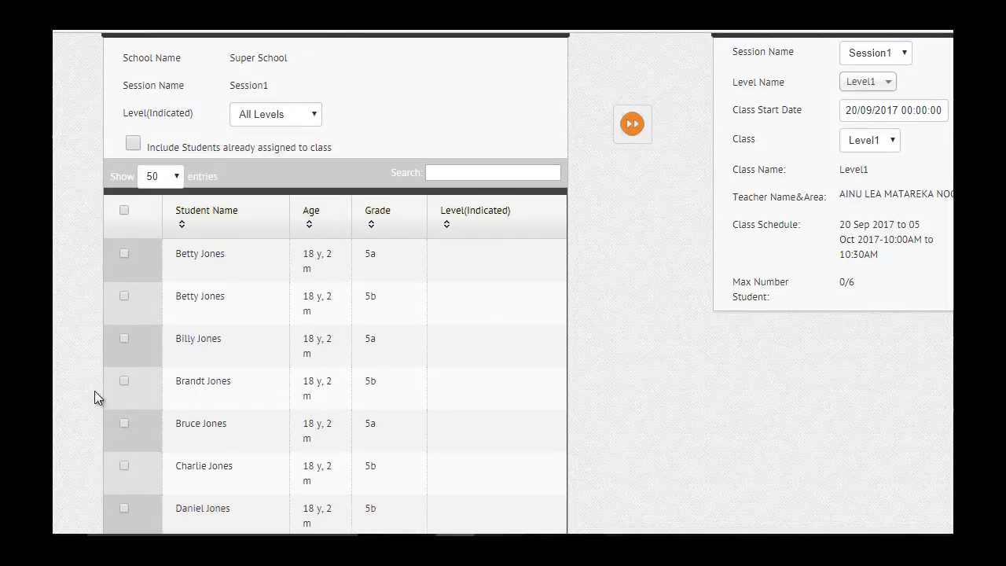
Select the first five students in the list and assign them to the Level1 class.
{"action": "left_click", "coordinate": [124, 253]}
{"action": "left_click", "coordinate": [124, 295]}
{"action": "left_click", "coordinate": [122, 343]}
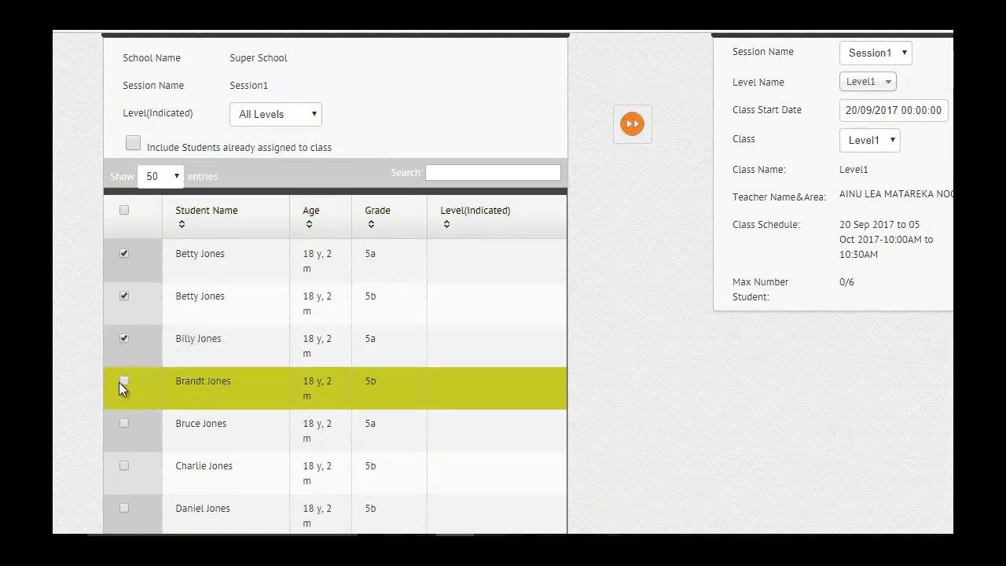
{"action": "left_click", "coordinate": [123, 426]}
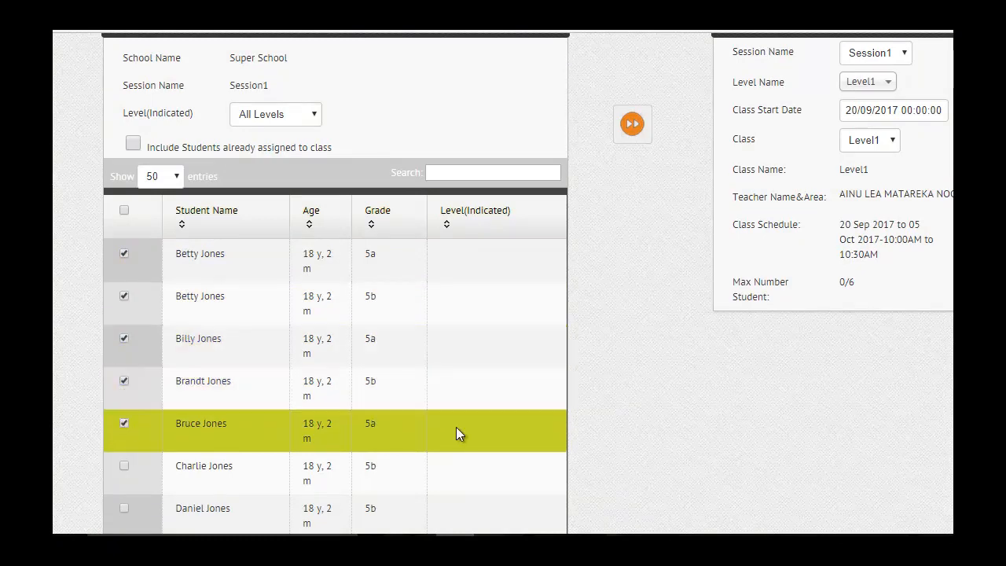
{"action": "scroll", "coordinate": [699, 471], "scroll_direction": "up", "scroll_amount": 1}
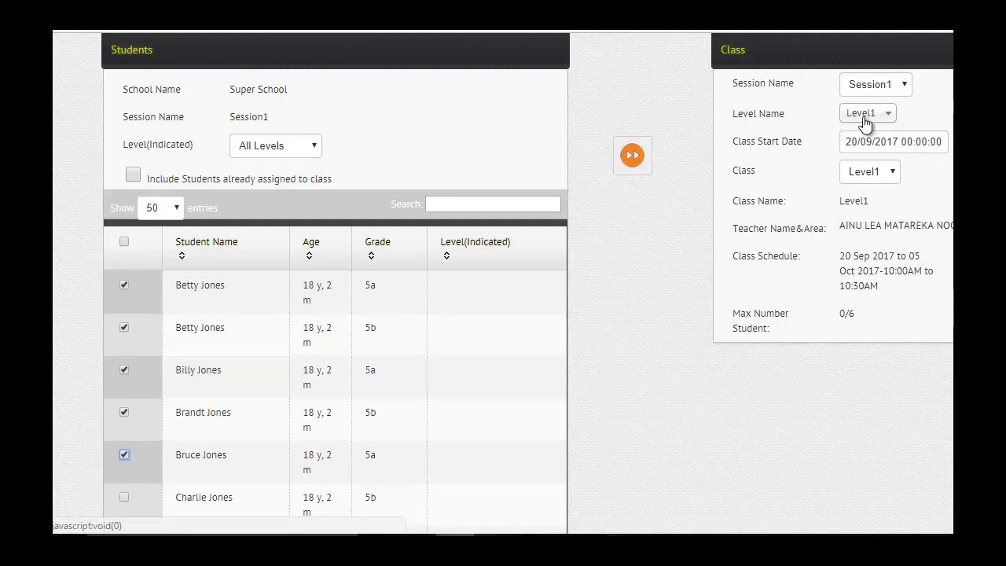
{"action": "left_click", "coordinate": [632, 153]}
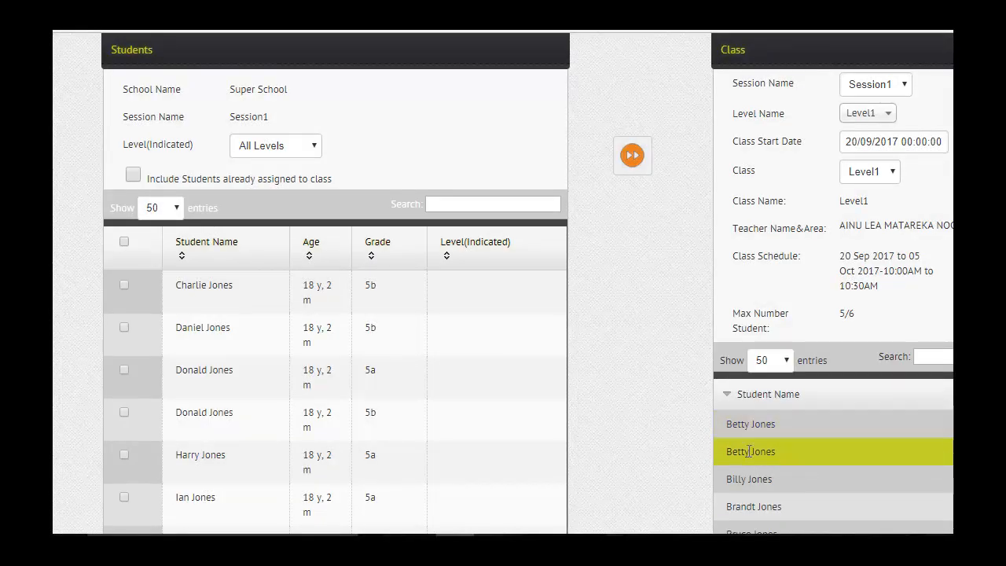
Select the first six remaining students and assign them to the Level2 Red class.
{"action": "scroll", "coordinate": [723, 422], "scroll_direction": "down", "scroll_amount": 3}
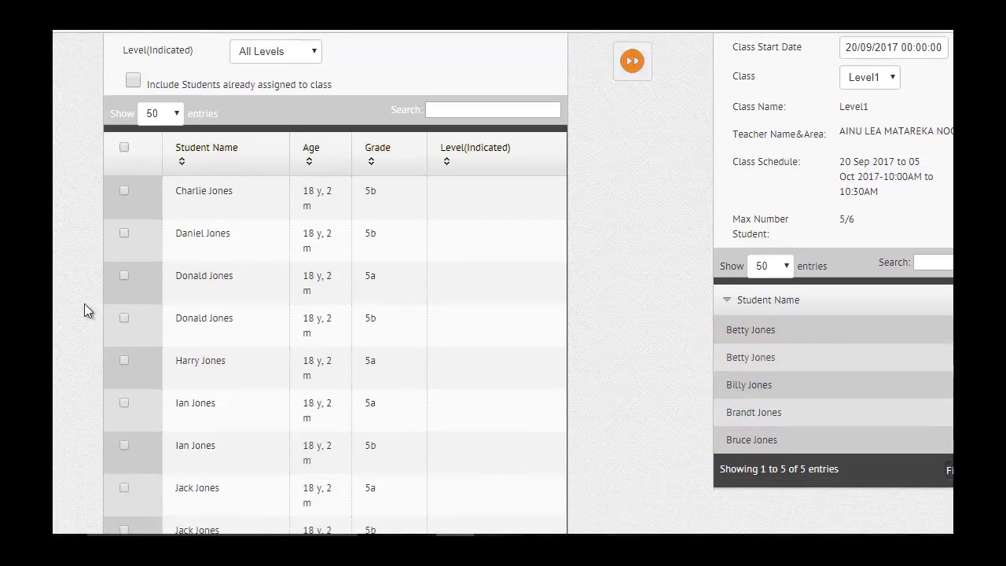
{"action": "left_click", "coordinate": [123, 192]}
{"action": "left_click", "coordinate": [122, 234]}
{"action": "left_click", "coordinate": [124, 276]}
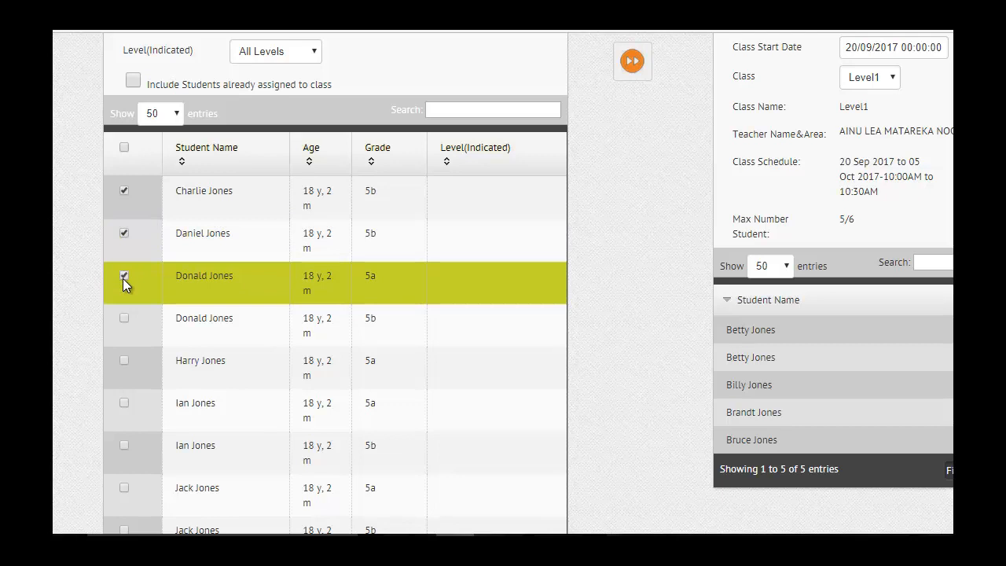
{"action": "left_click", "coordinate": [124, 317]}
{"action": "left_click", "coordinate": [124, 360]}
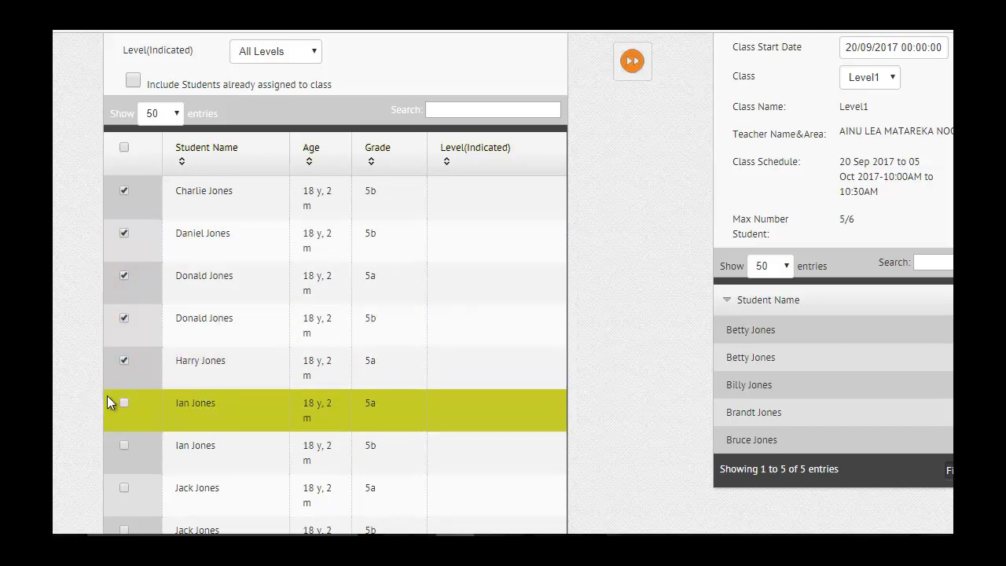
{"action": "scroll", "coordinate": [864, 196], "scroll_direction": "up", "scroll_amount": 2}
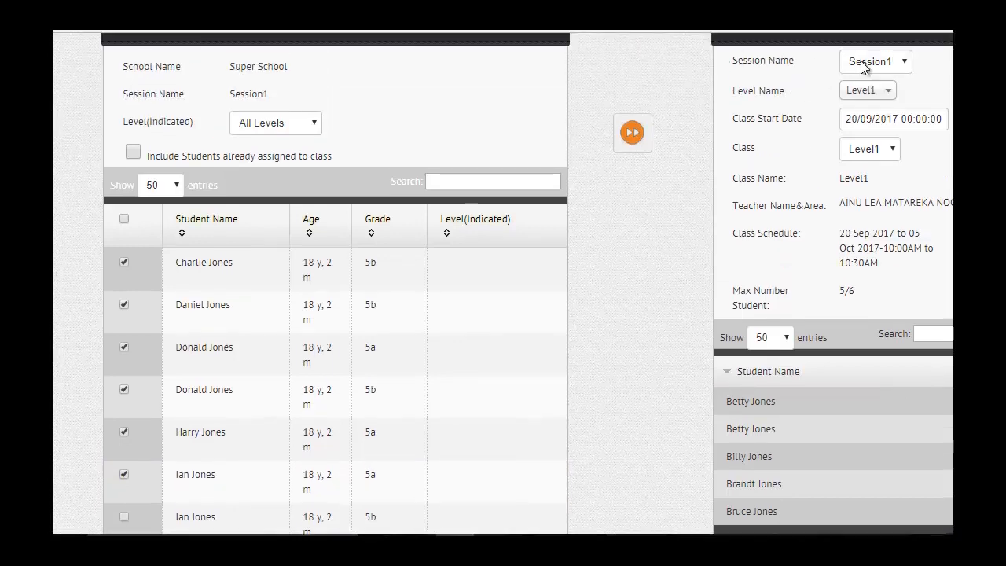
{"action": "left_click", "coordinate": [893, 95]}
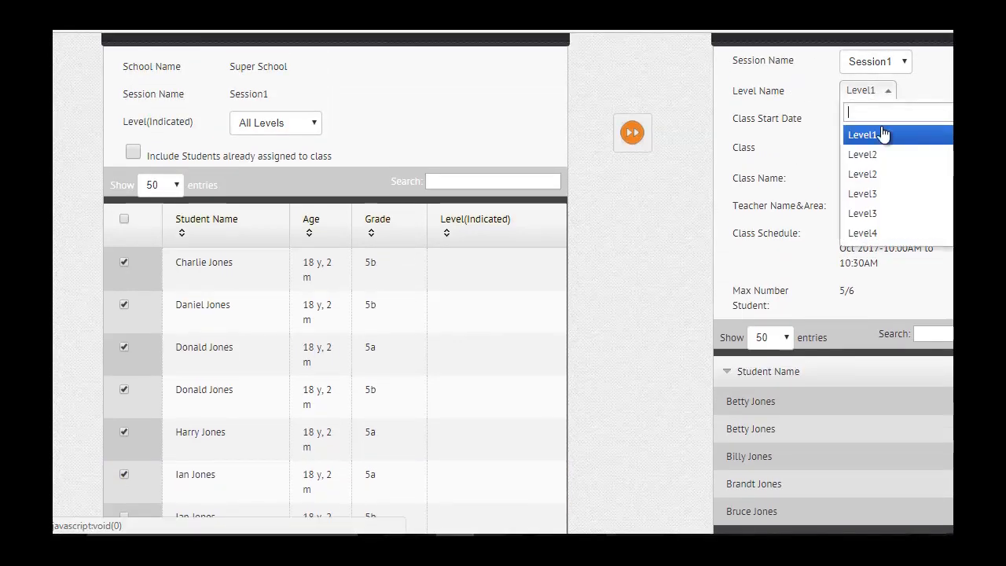
{"action": "left_click", "coordinate": [879, 156]}
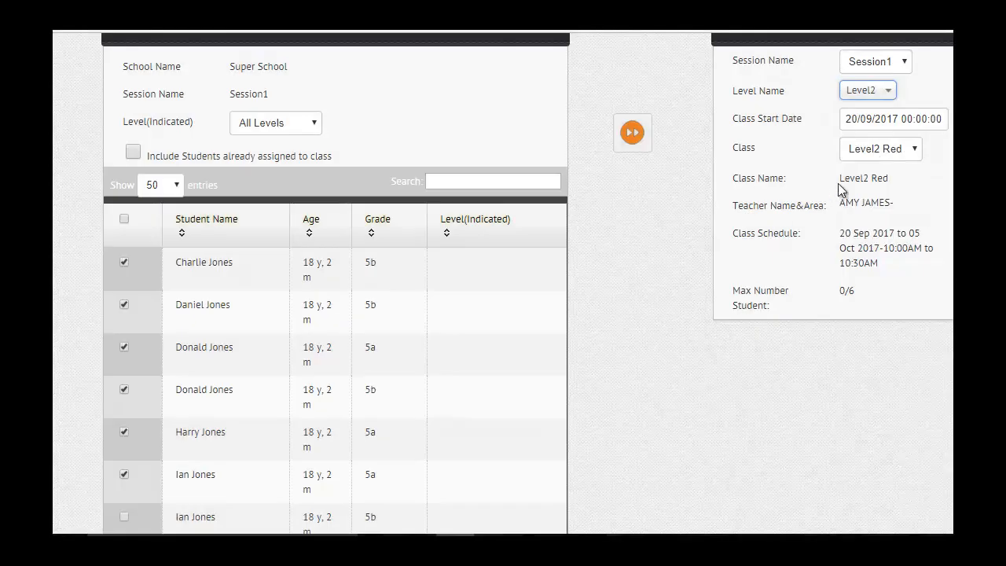
{"action": "left_click", "coordinate": [634, 135]}
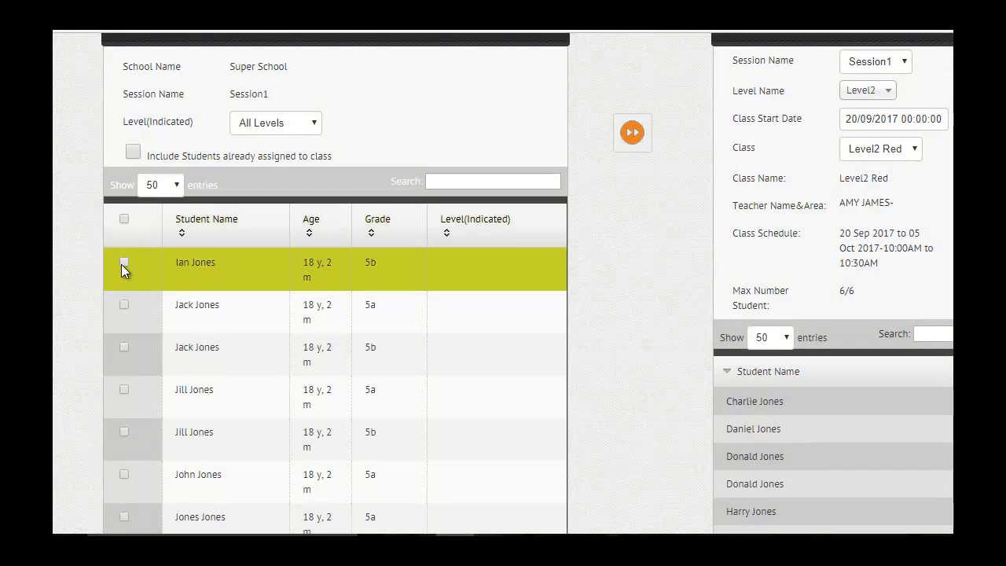
Select the next six unassigned students and assign them to the Level2 class.
{"action": "left_click", "coordinate": [124, 263]}
{"action": "left_click", "coordinate": [124, 305]}
{"action": "left_click", "coordinate": [124, 347]}
{"action": "left_click", "coordinate": [124, 389]}
{"action": "left_click", "coordinate": [125, 432]}
{"action": "left_click", "coordinate": [124, 474]}
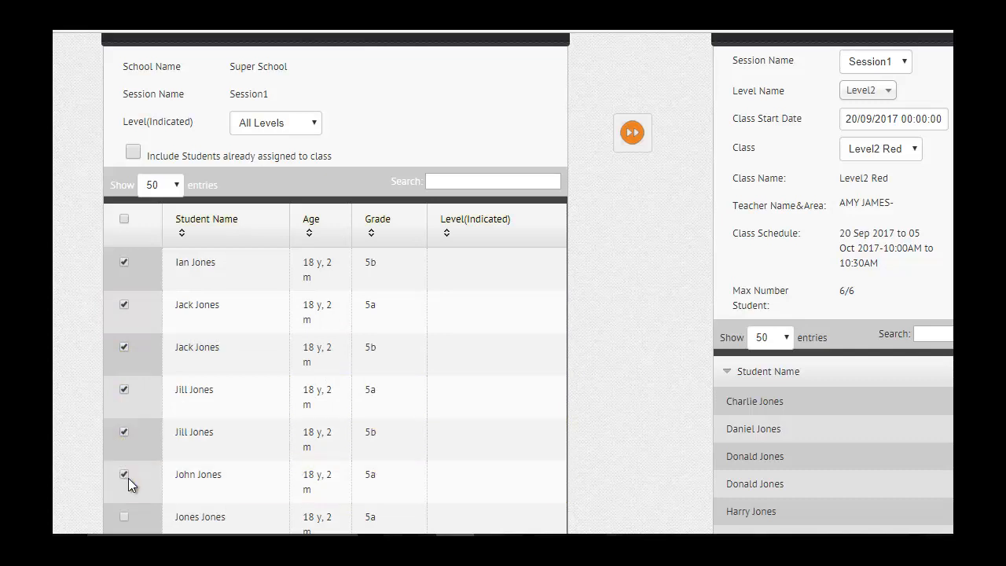
{"action": "left_click", "coordinate": [868, 151]}
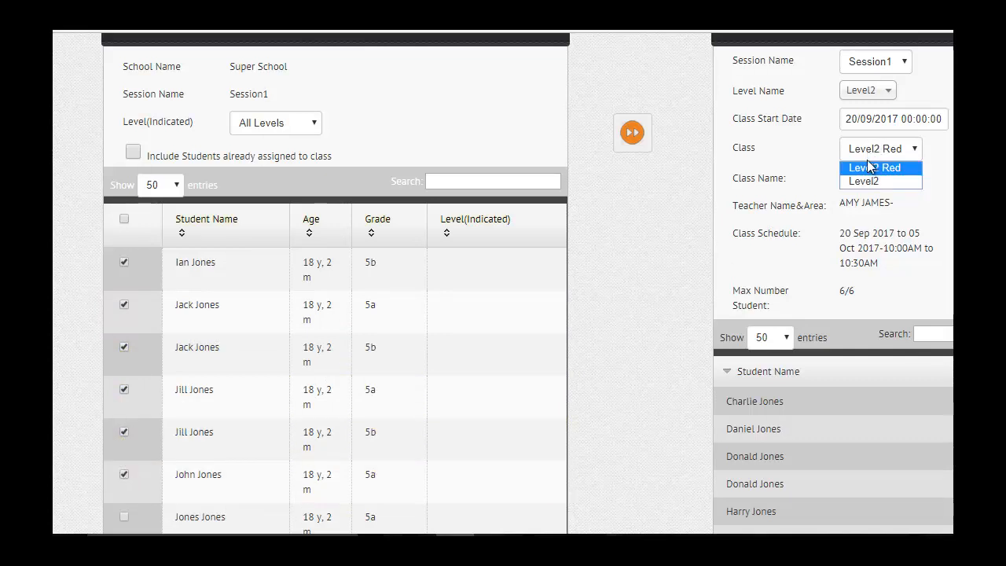
{"action": "left_click", "coordinate": [868, 181]}
{"action": "left_click", "coordinate": [634, 145]}
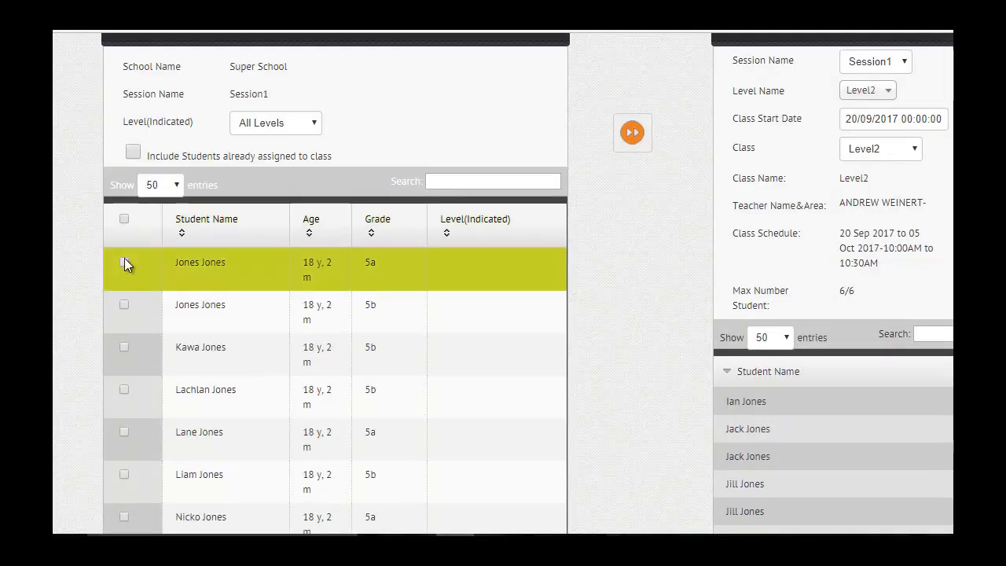
Select the first five unassigned students and assign them to the Level3 Blue class.
{"action": "left_click", "coordinate": [124, 259]}
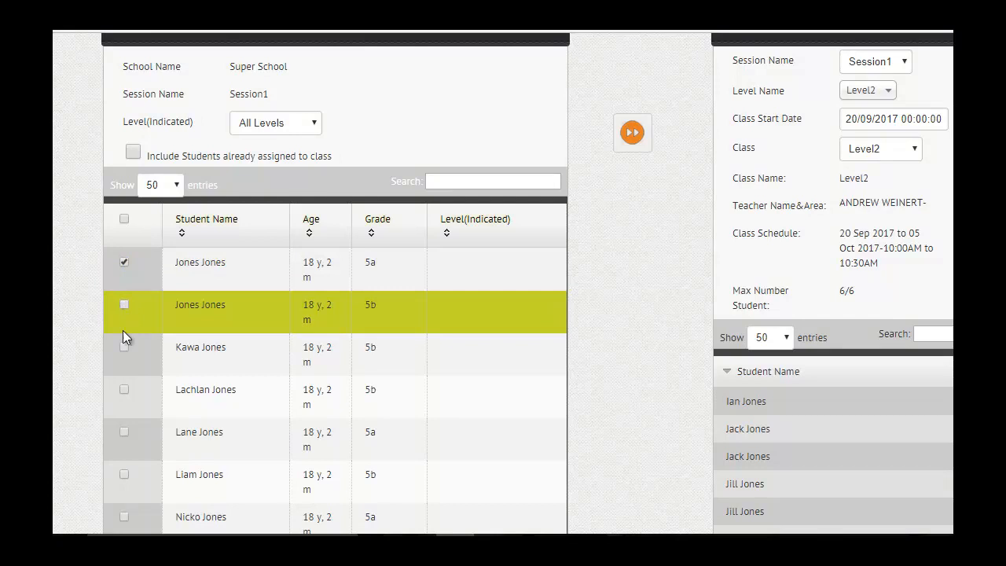
{"action": "left_click", "coordinate": [124, 305]}
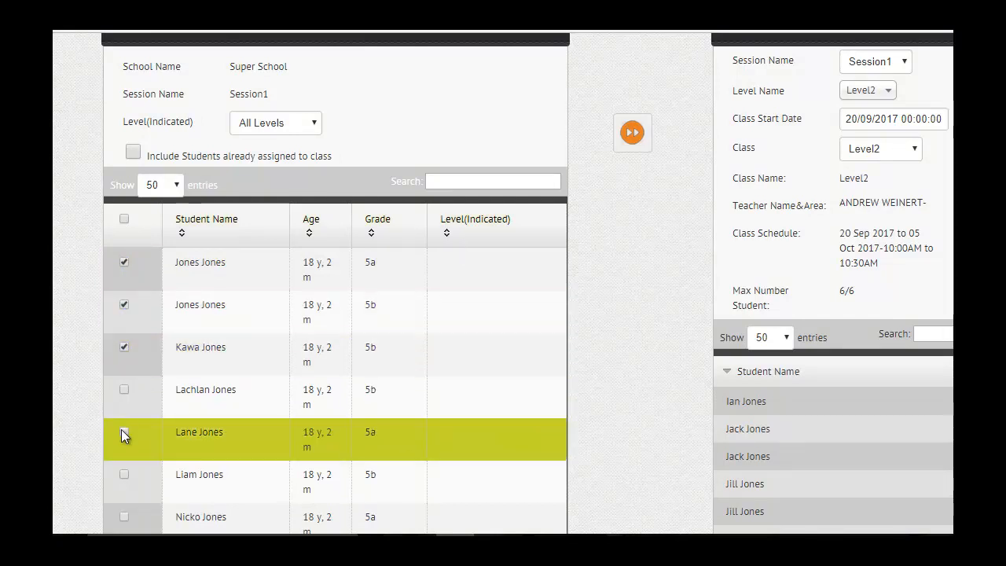
{"action": "left_click", "coordinate": [124, 390]}
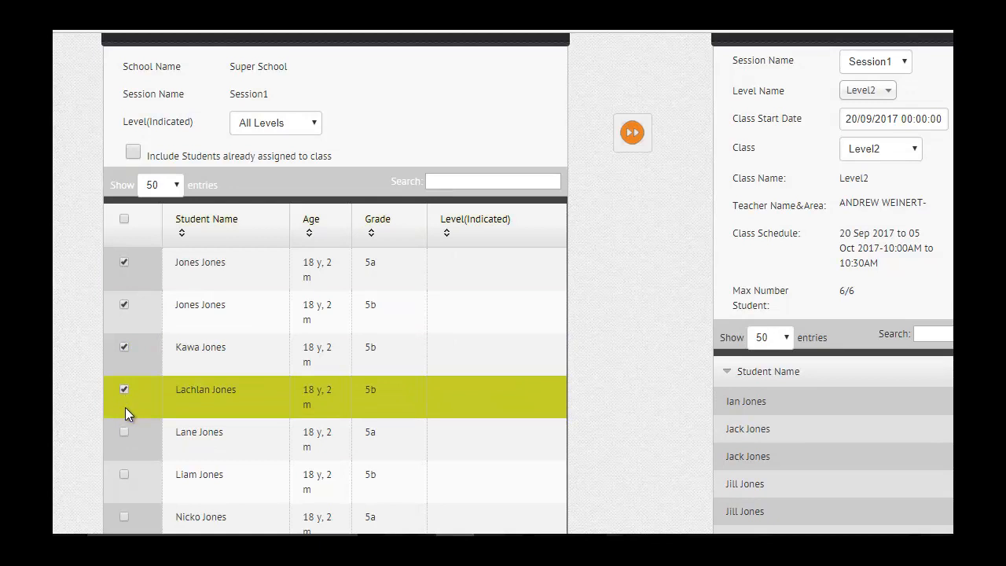
{"action": "left_click", "coordinate": [124, 432]}
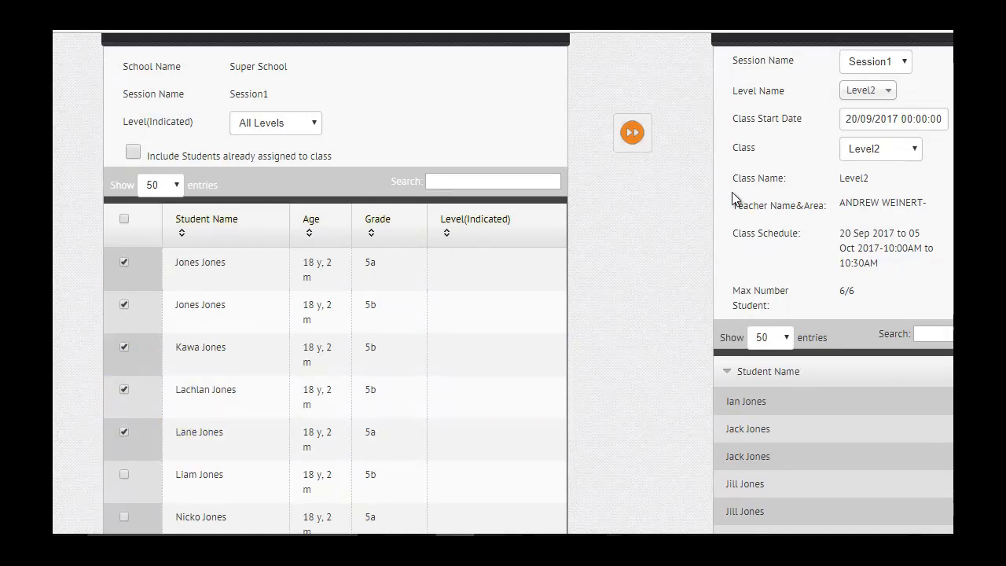
{"action": "left_click", "coordinate": [863, 94]}
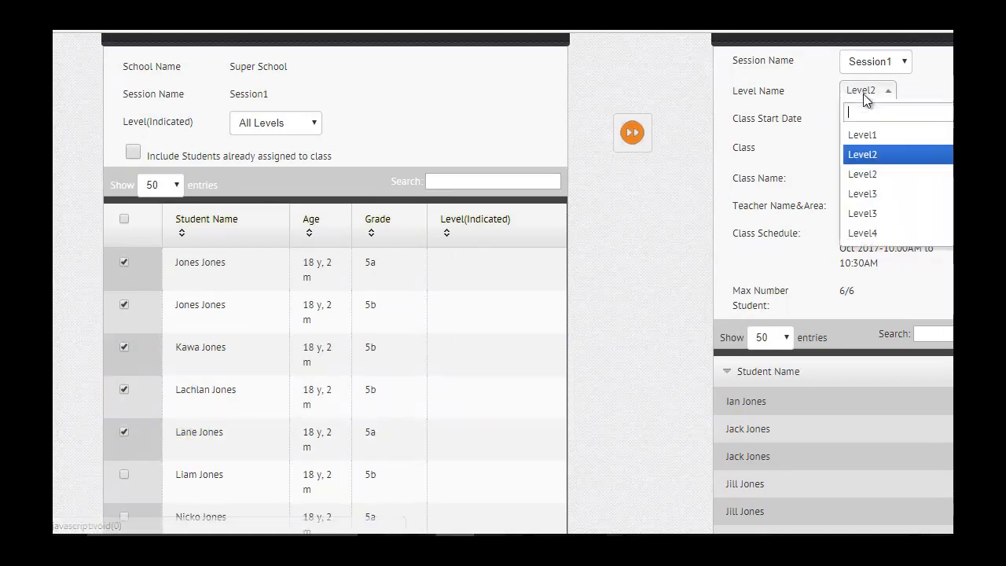
{"action": "left_click", "coordinate": [871, 194]}
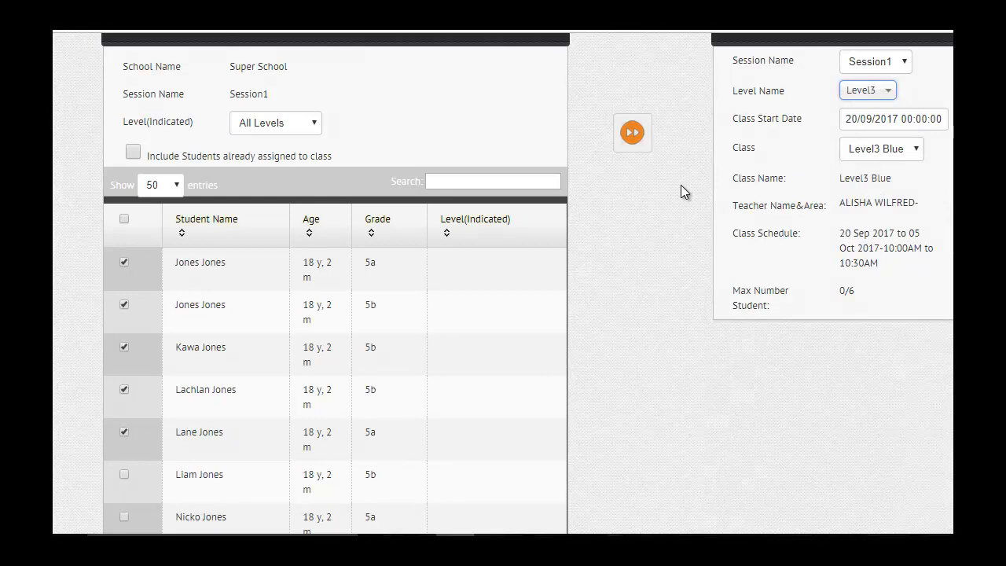
{"action": "left_click", "coordinate": [637, 149]}
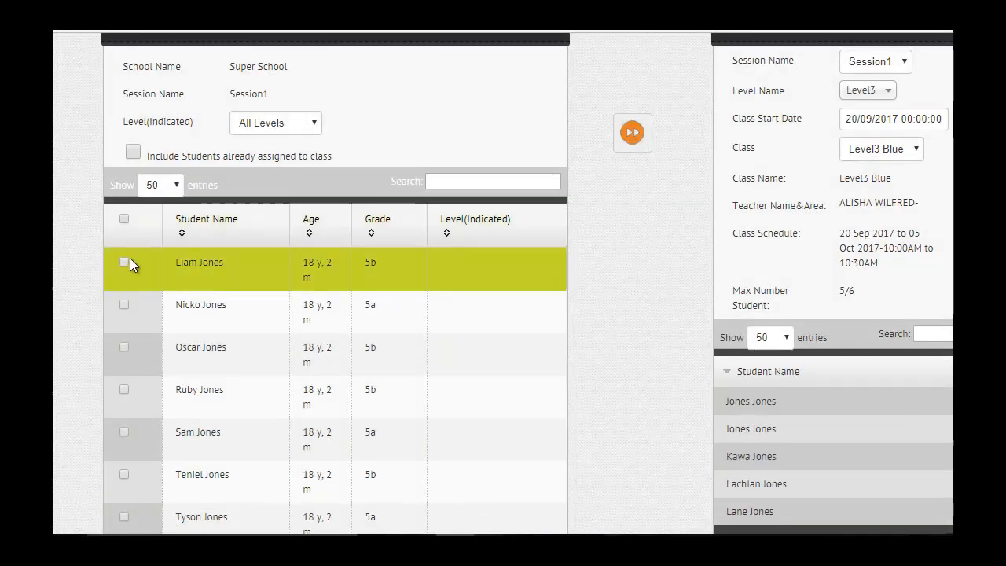
Select the next five unassigned students and assign them to the Level3 class.
{"action": "left_click", "coordinate": [124, 261]}
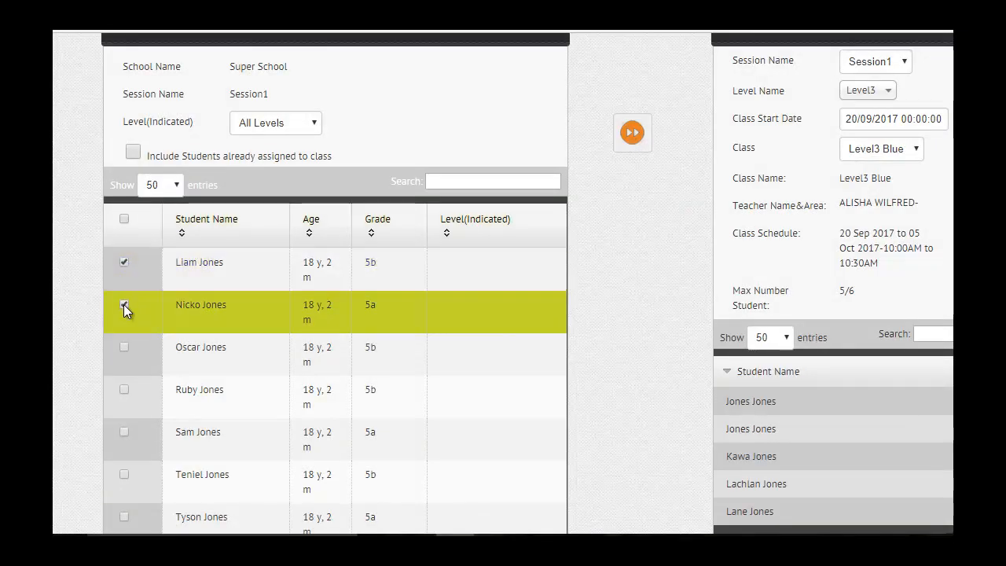
{"action": "left_click", "coordinate": [124, 304]}
{"action": "left_click", "coordinate": [123, 347]}
{"action": "left_click", "coordinate": [123, 389]}
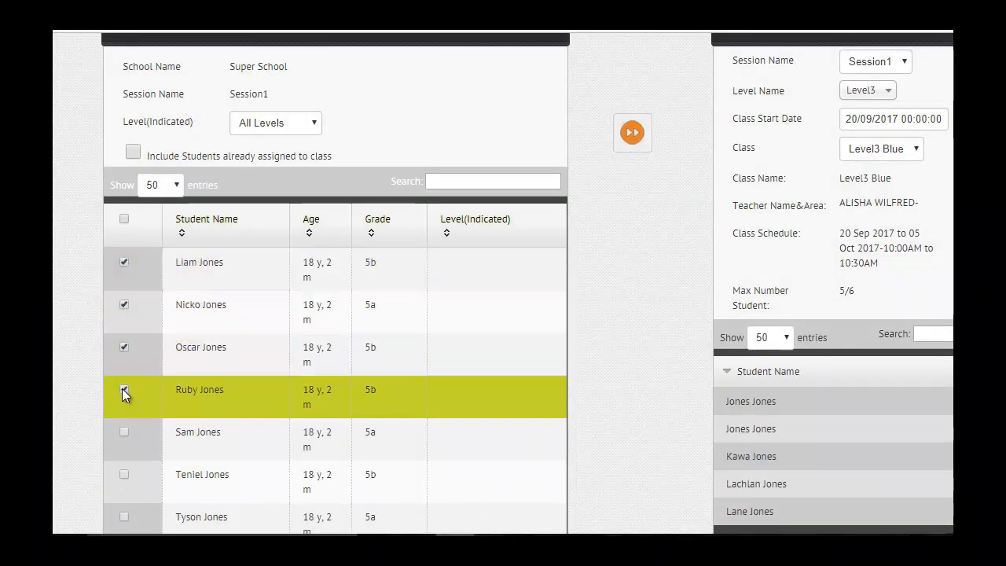
{"action": "left_click", "coordinate": [123, 432]}
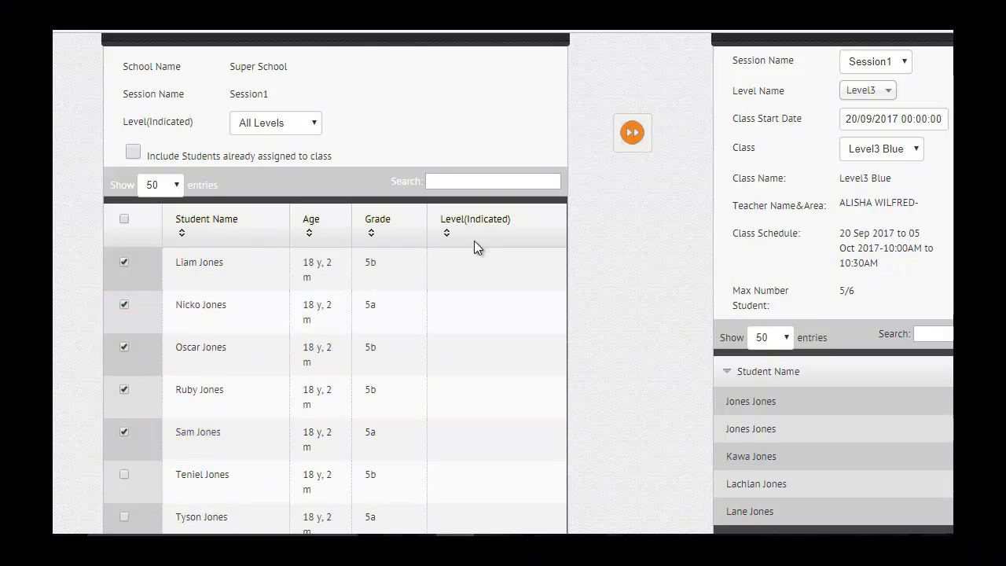
{"action": "left_click", "coordinate": [891, 152]}
{"action": "left_click", "coordinate": [880, 179]}
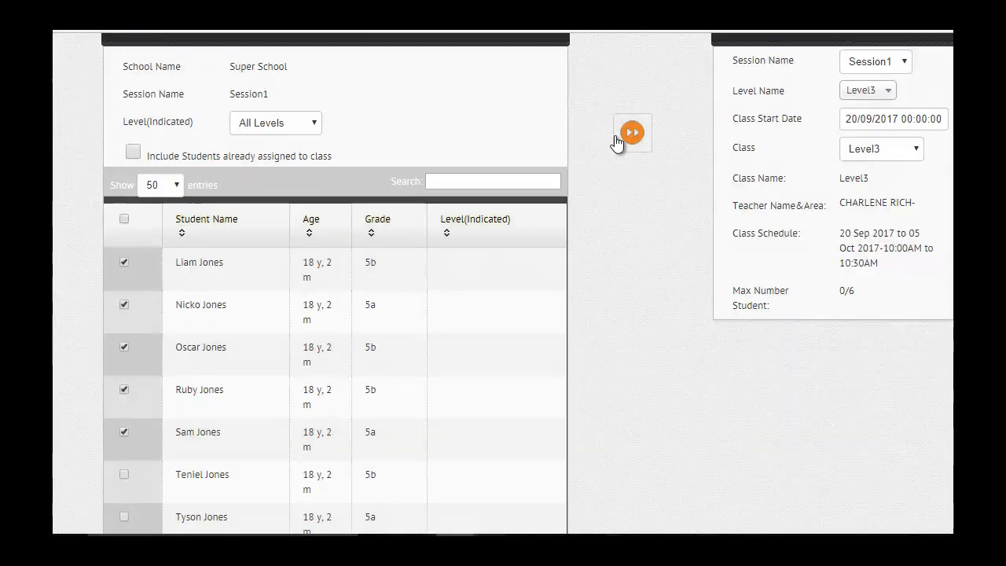
{"action": "left_click", "coordinate": [629, 135]}
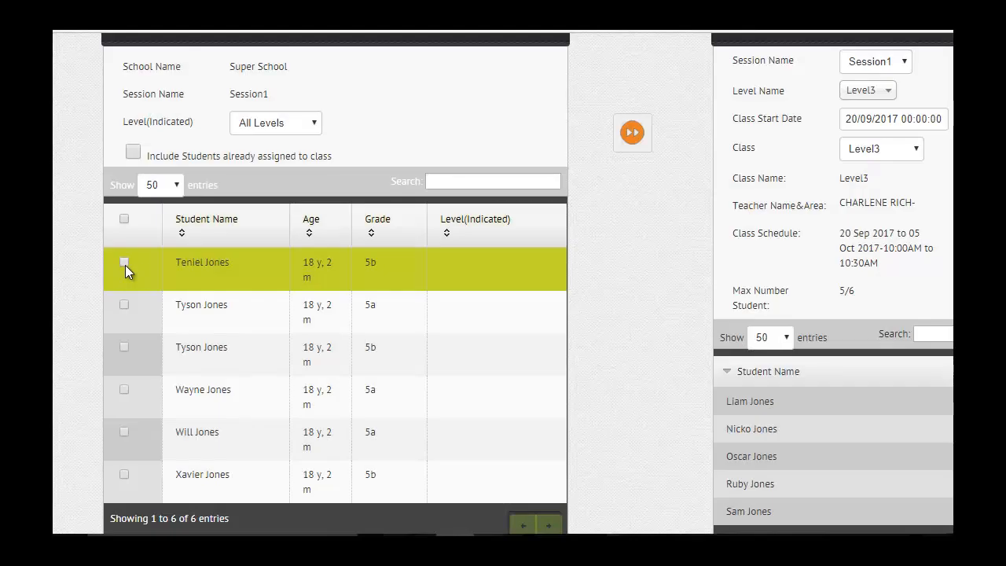
Select the six students still unassigned and assign them to the Level4 class.
{"action": "left_click", "coordinate": [125, 264]}
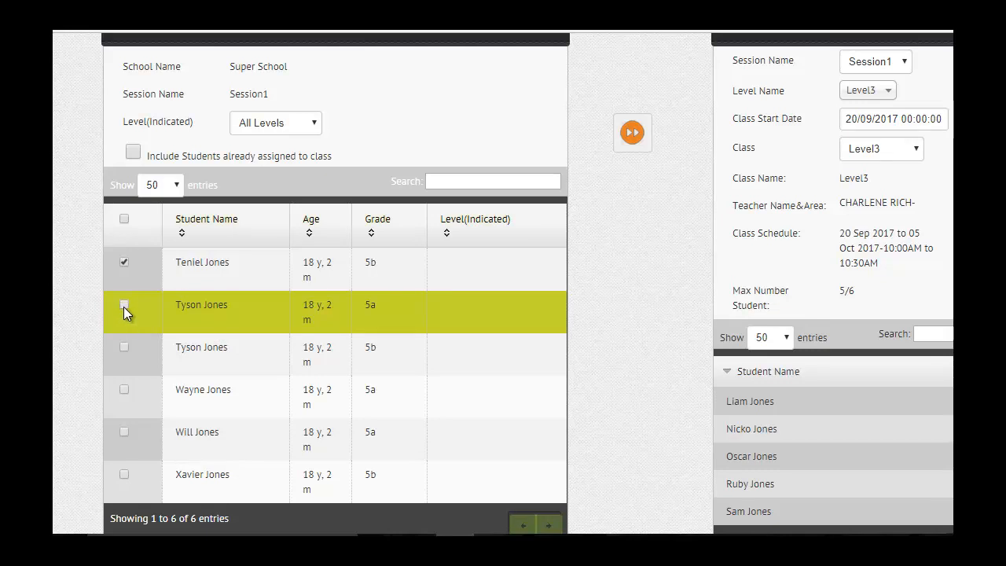
{"action": "left_click", "coordinate": [125, 344]}
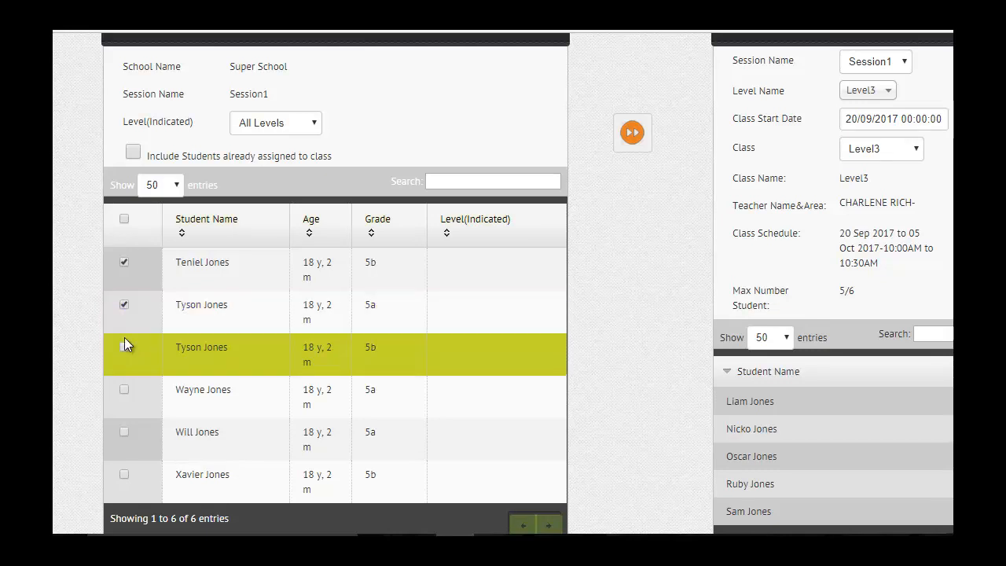
{"action": "left_click", "coordinate": [125, 387]}
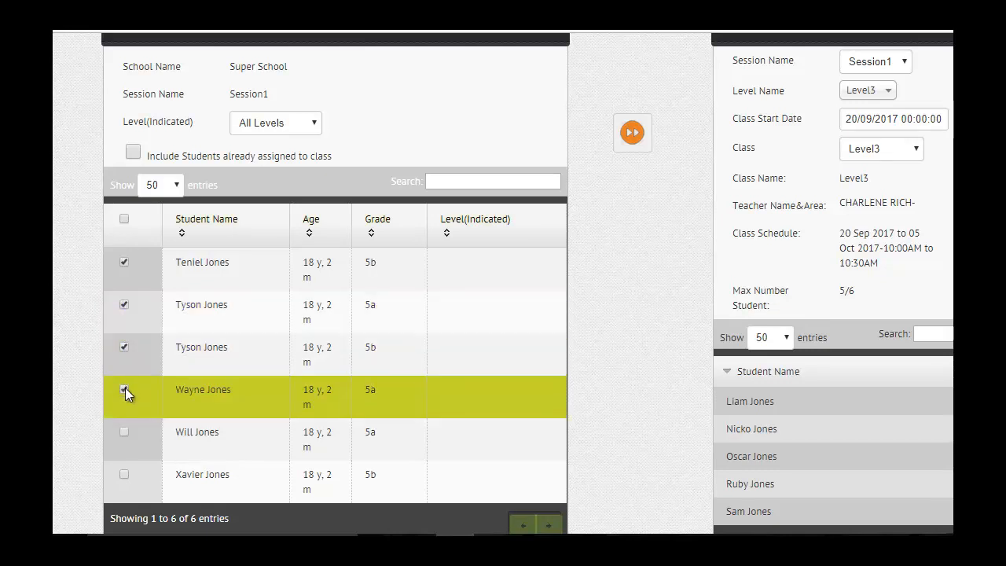
{"action": "left_click", "coordinate": [124, 432]}
{"action": "left_click", "coordinate": [125, 474]}
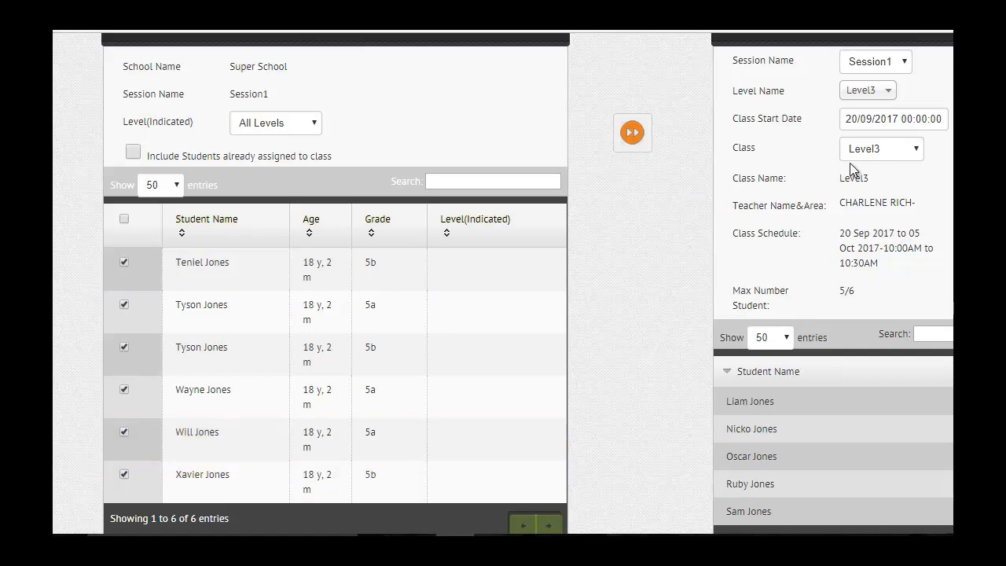
{"action": "left_click", "coordinate": [876, 150]}
{"action": "left_click", "coordinate": [890, 91]}
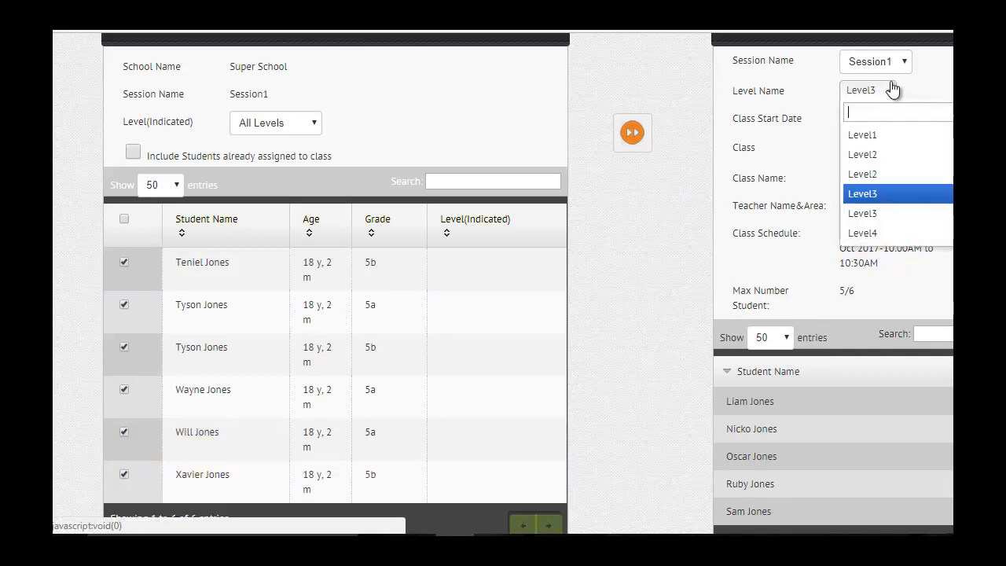
{"action": "left_click", "coordinate": [864, 233]}
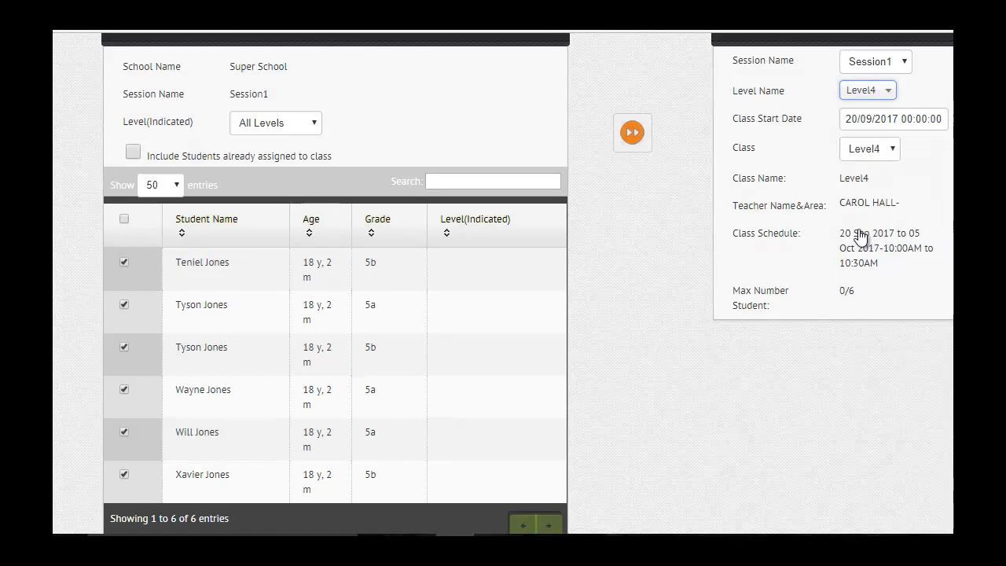
{"action": "left_click", "coordinate": [629, 134]}
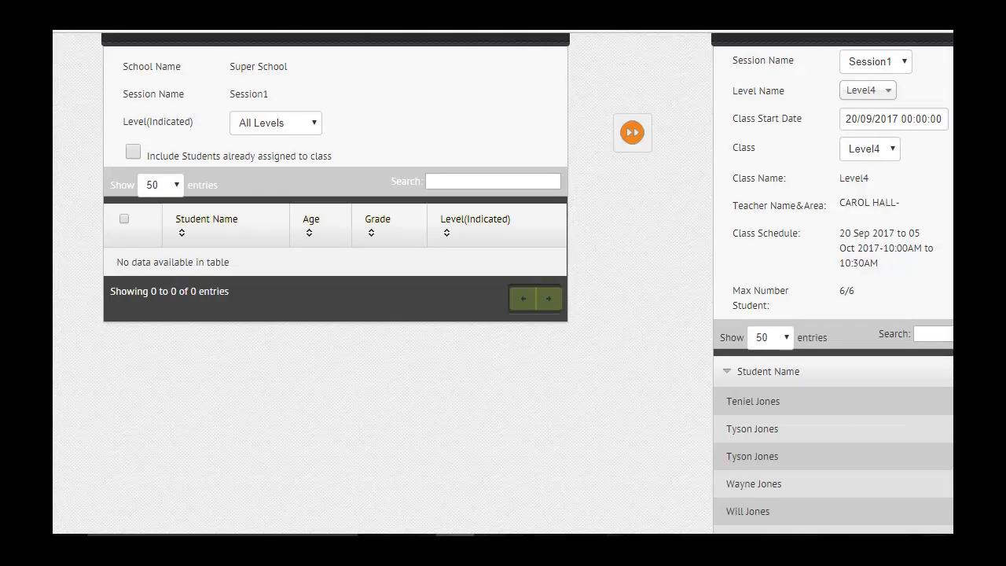
Return to the school's session overview, open Session1's class list and review its classes with the Level1 students collapsed.
{"action": "scroll", "coordinate": [503, 283], "scroll_direction": "up", "scroll_amount": 3}
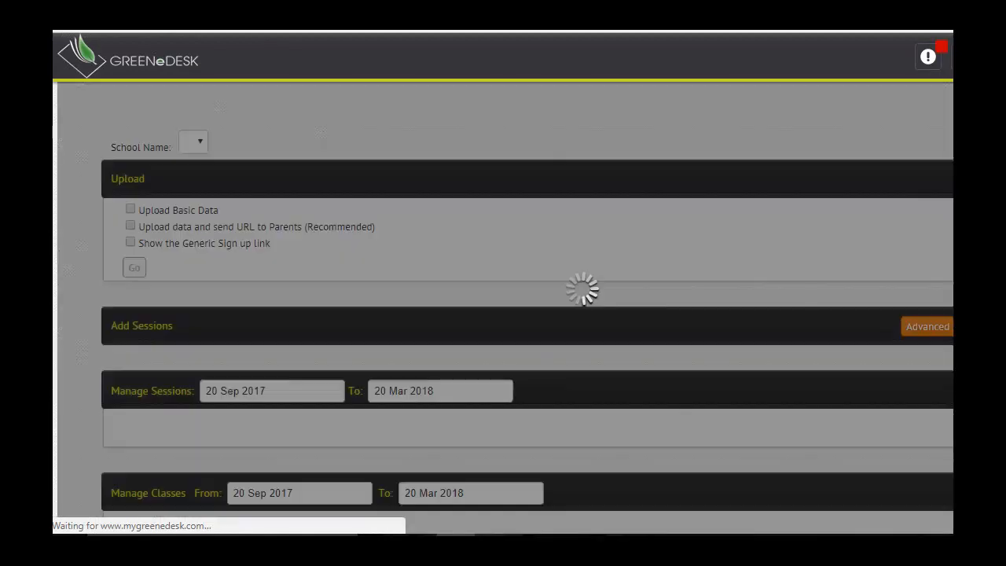
{"action": "scroll", "coordinate": [939, 162], "scroll_direction": "down", "scroll_amount": 4}
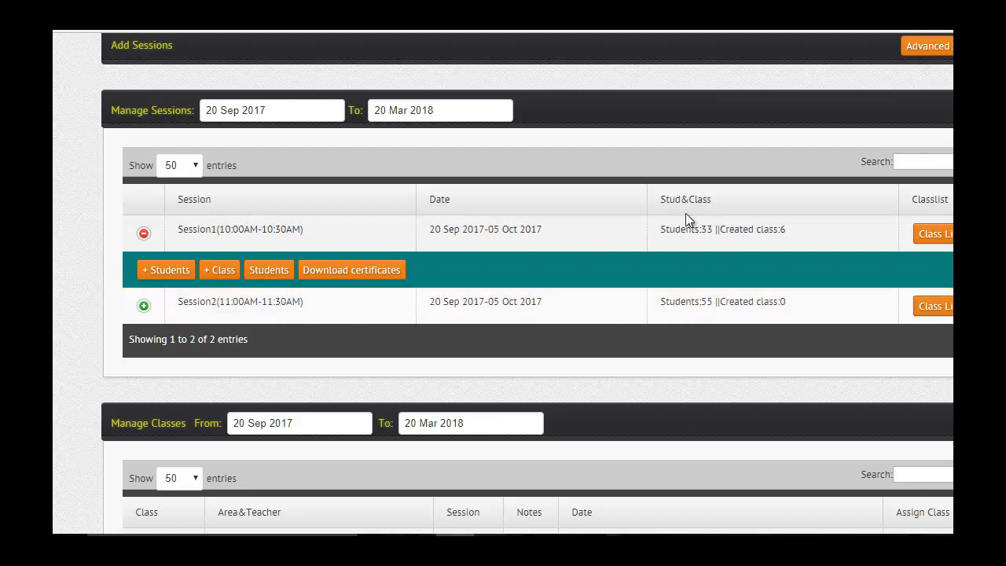
{"action": "left_click", "coordinate": [942, 244]}
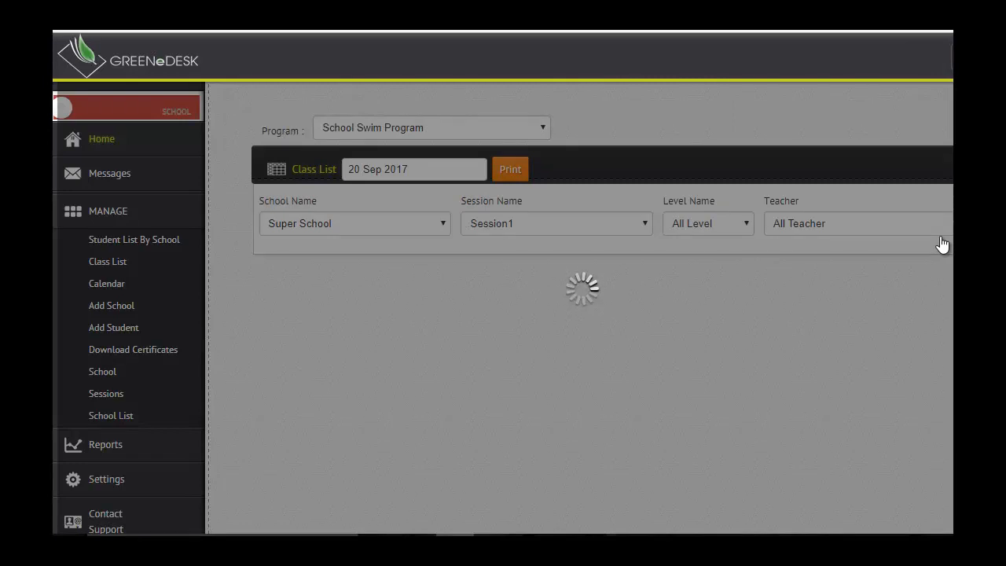
{"action": "scroll", "coordinate": [943, 244], "scroll_direction": "down", "scroll_amount": 1}
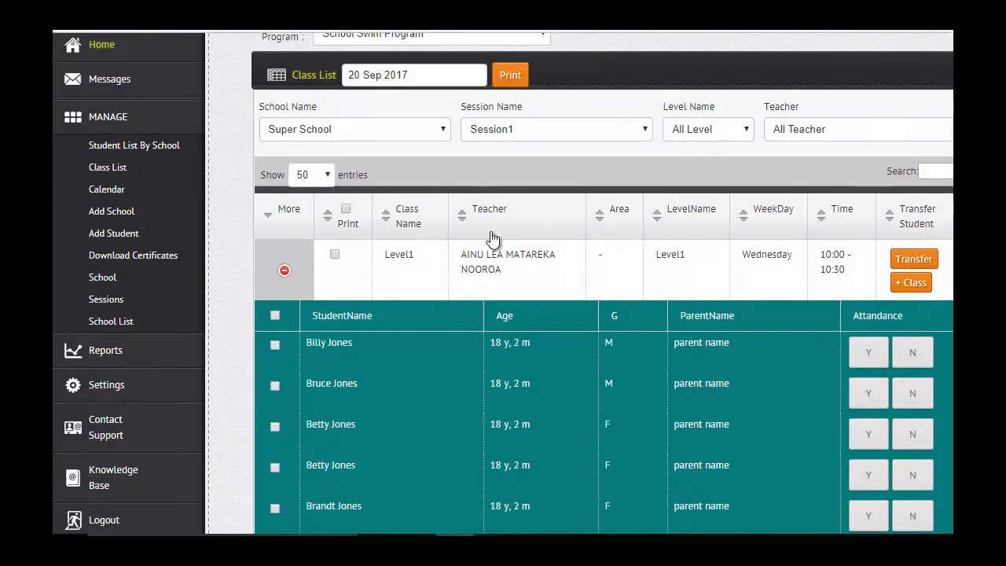
{"action": "left_click", "coordinate": [283, 272]}
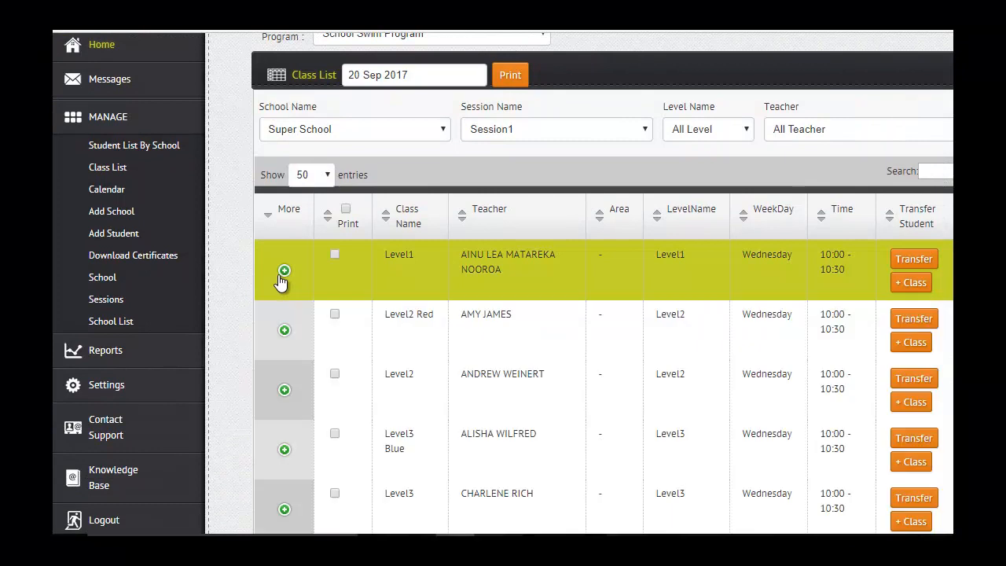
{"action": "scroll", "coordinate": [280, 283], "scroll_direction": "down", "scroll_amount": 2}
{"action": "scroll", "coordinate": [281, 283], "scroll_direction": "up", "scroll_amount": 1}
Examine the target class choices for transferring the first Level1 student, cancel the transfer and clear the student selection.
{"action": "left_click", "coordinate": [284, 134]}
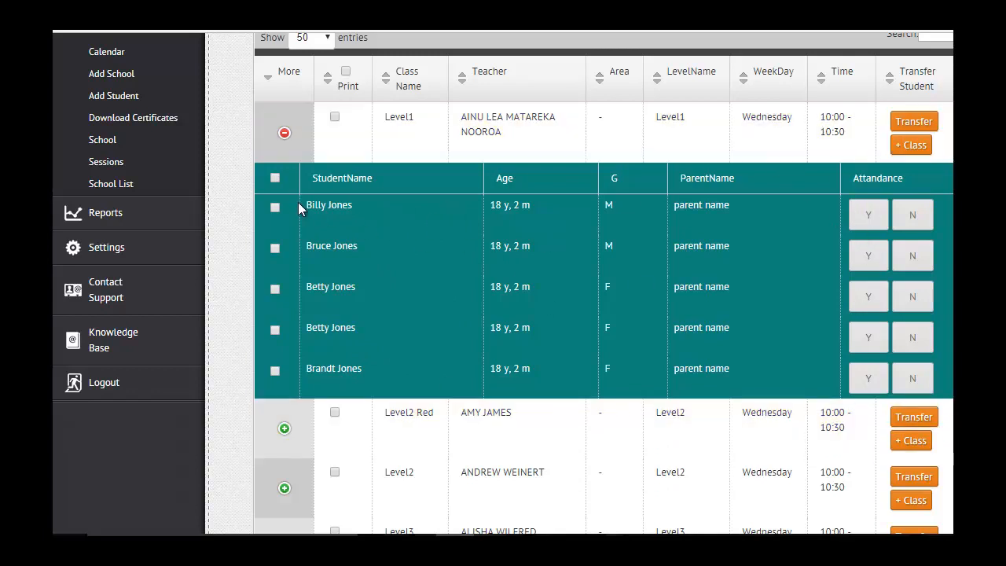
{"action": "left_click", "coordinate": [275, 208]}
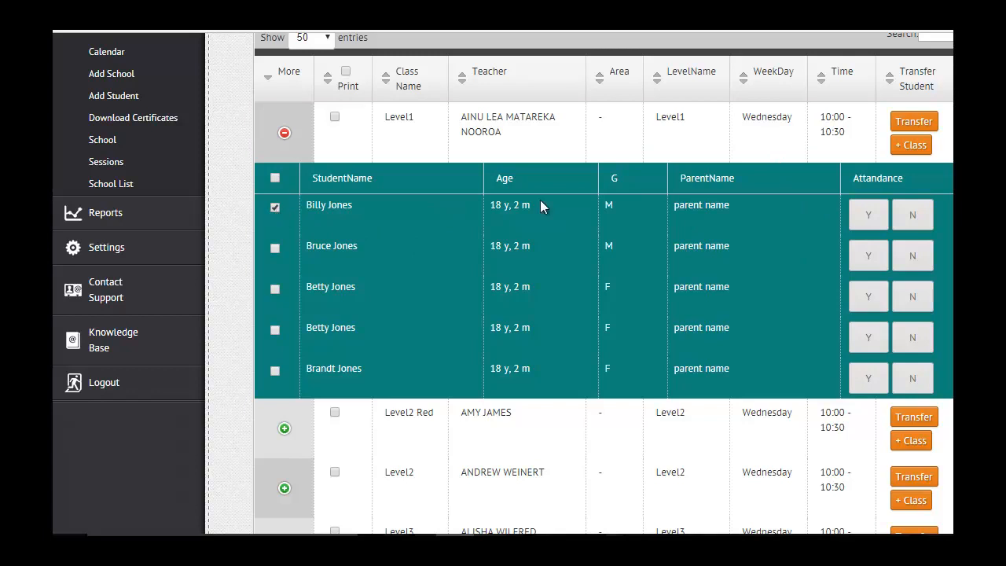
{"action": "left_click", "coordinate": [914, 123]}
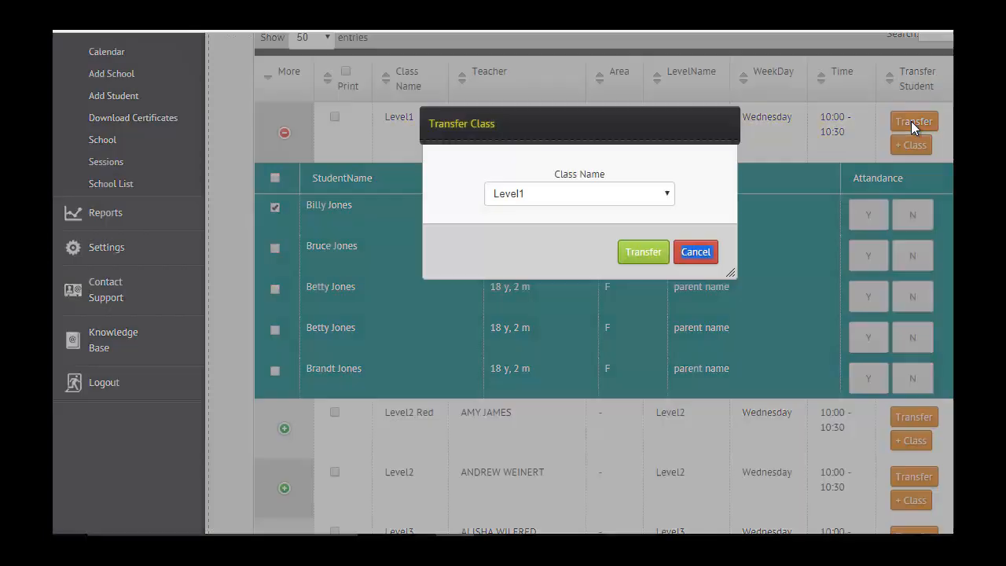
{"action": "left_click", "coordinate": [597, 198]}
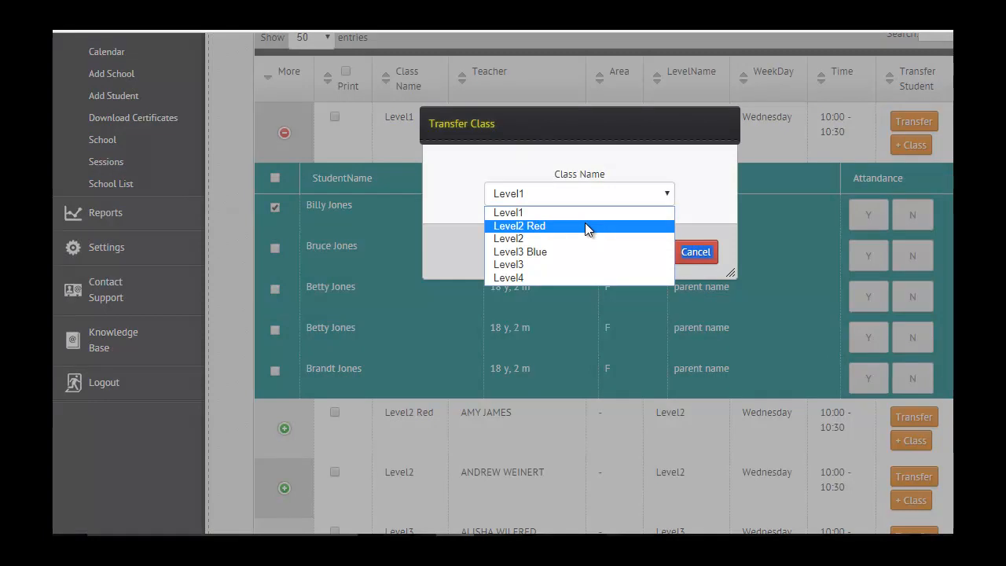
{"action": "left_click", "coordinate": [715, 209]}
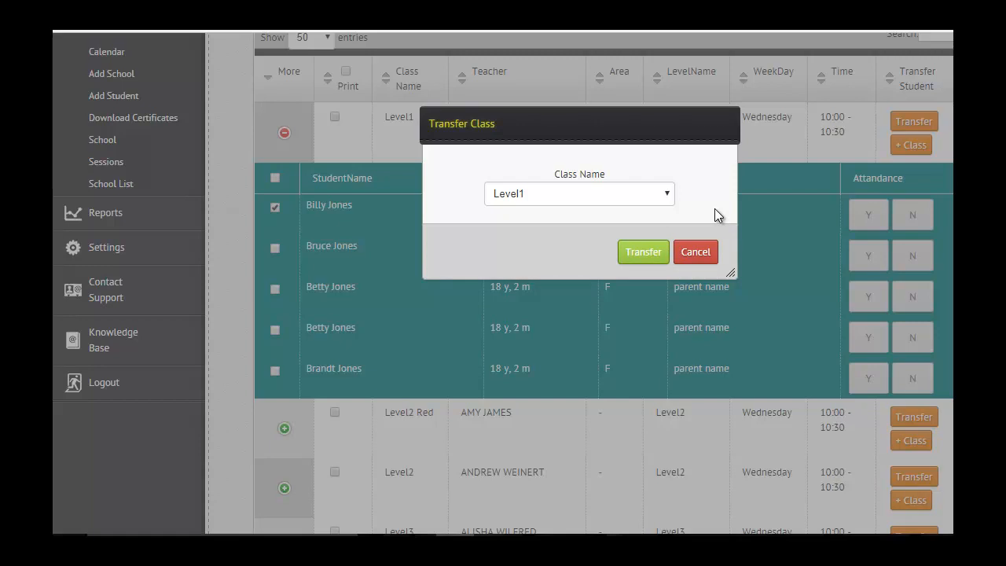
{"action": "left_click", "coordinate": [694, 253]}
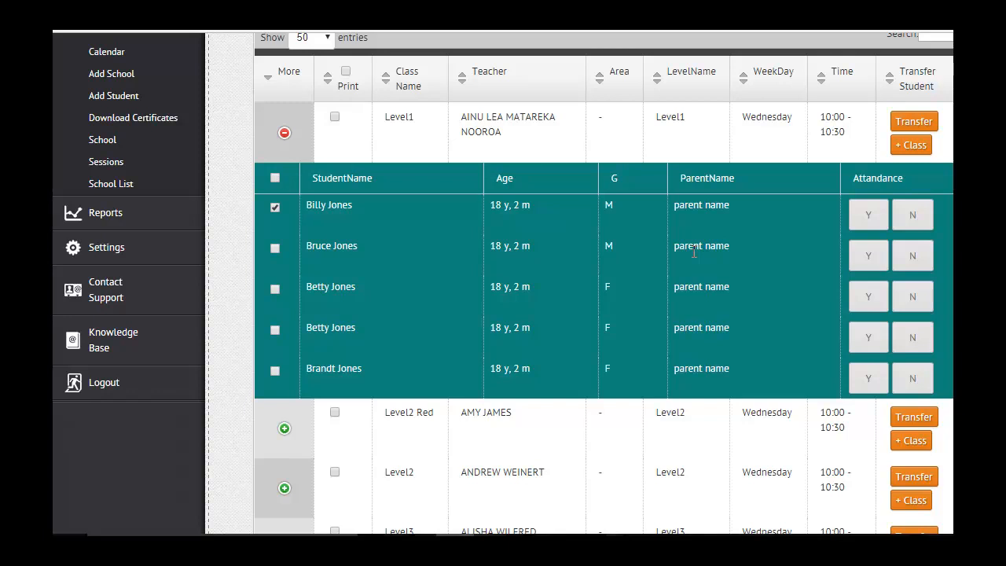
{"action": "left_click", "coordinate": [275, 178]}
{"action": "left_click", "coordinate": [275, 179]}
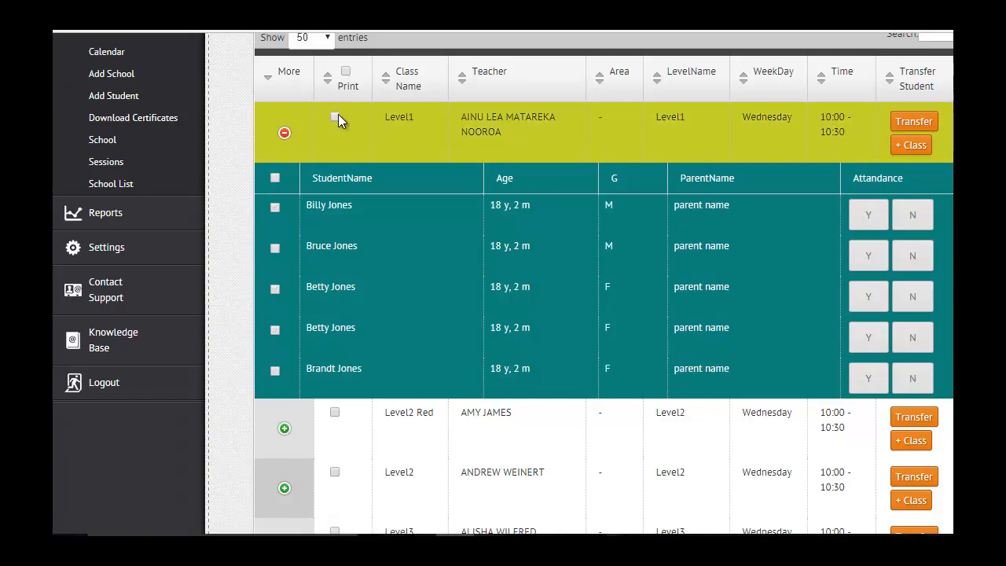
Collapse the Level1 students, mark all Session1 classes for printing and open the print options.
{"action": "left_click", "coordinate": [346, 79]}
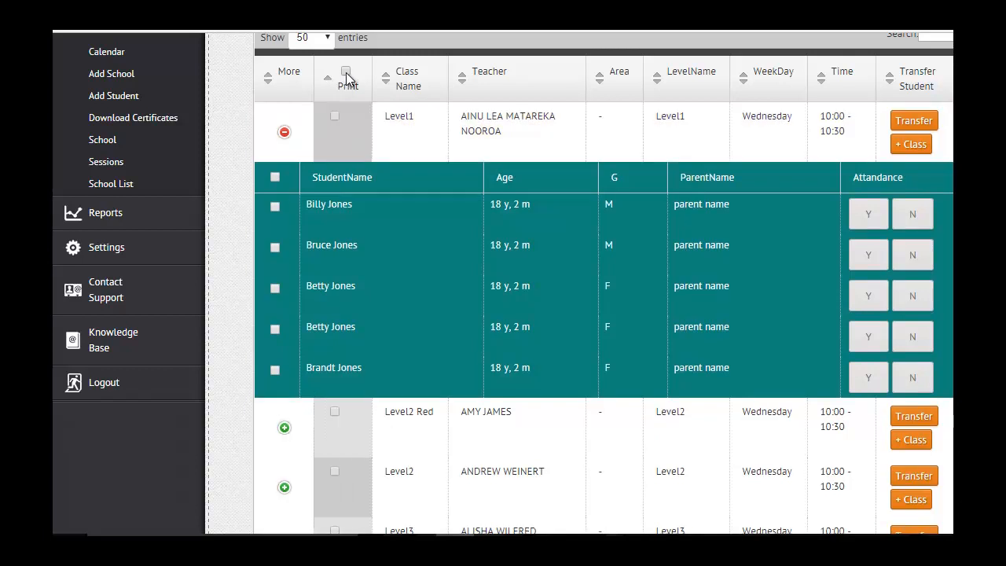
{"action": "left_click", "coordinate": [285, 132]}
{"action": "left_click", "coordinate": [346, 72]}
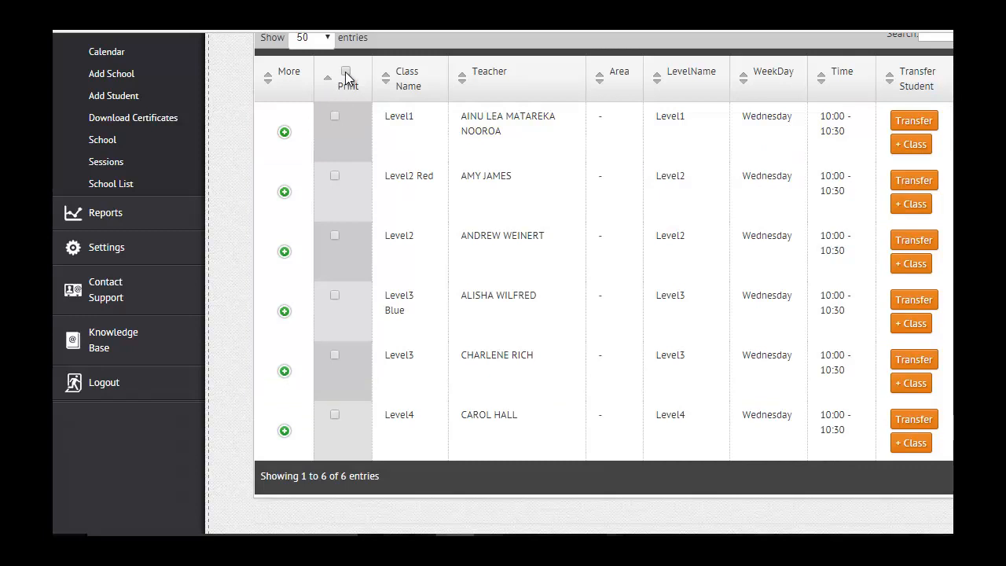
{"action": "scroll", "coordinate": [503, 283], "scroll_direction": "up", "scroll_amount": 1}
{"action": "scroll", "coordinate": [595, 102], "scroll_direction": "up", "scroll_amount": 1}
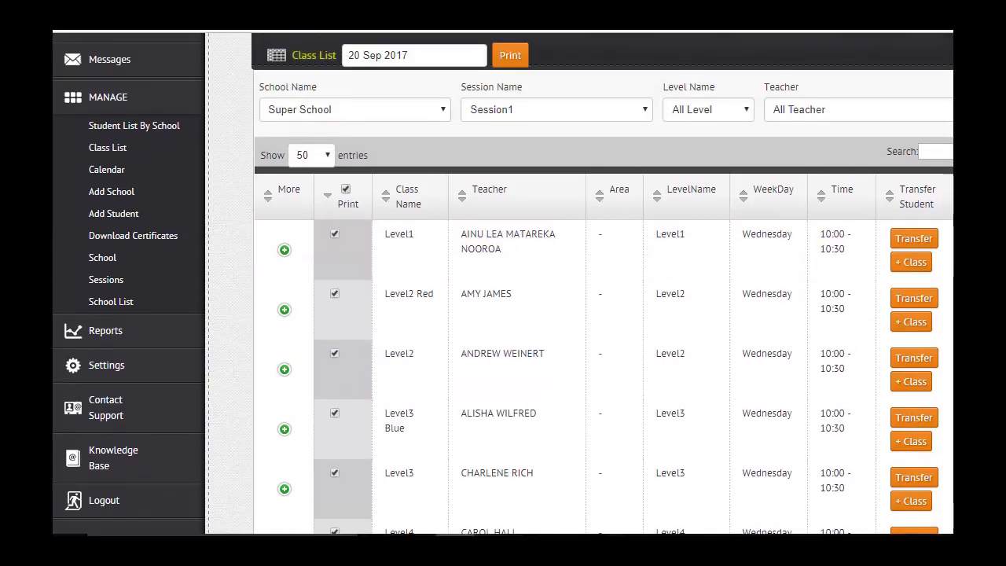
{"action": "left_click", "coordinate": [505, 60]}
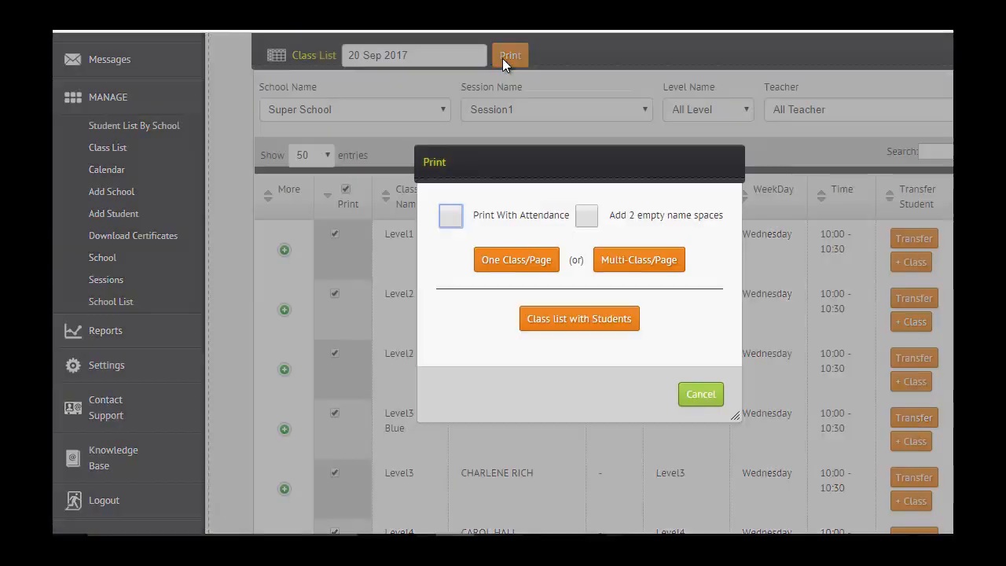
Generate the Session1 class lists as a multi-class-per-page print with attendance and 2 empty name spaces.
{"action": "left_click", "coordinate": [452, 220]}
{"action": "left_click", "coordinate": [593, 218]}
{"action": "left_click", "coordinate": [622, 292]}
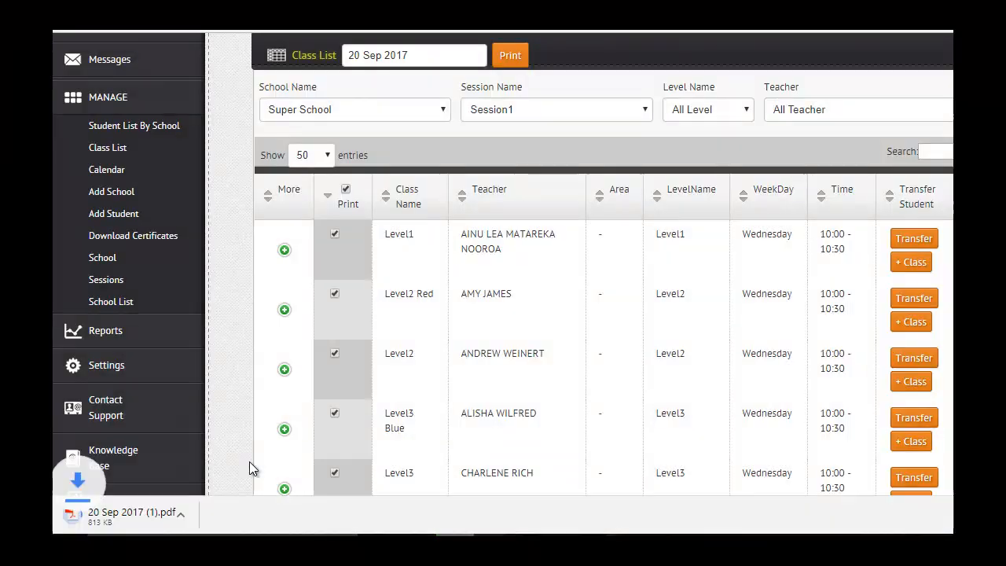
Open the downloaded 20 Sep 2017 (1).pdf and examine each class's student rows, skill columns, attendance dates and blank name spaces.
{"action": "left_click", "coordinate": [179, 513]}
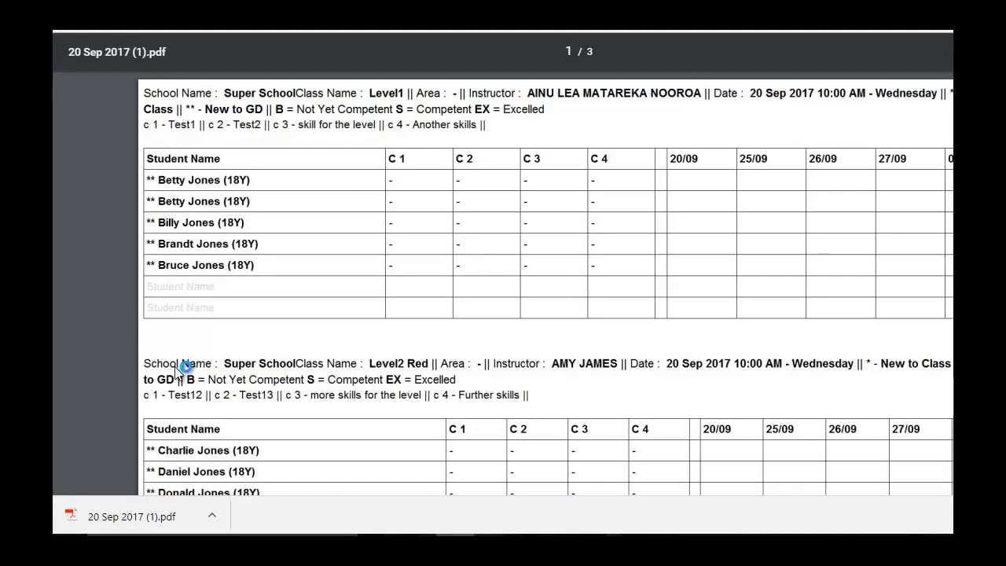
{"action": "scroll", "coordinate": [174, 367], "scroll_direction": "down", "scroll_amount": 1}
{"action": "scroll", "coordinate": [551, 318], "scroll_direction": "up", "scroll_amount": 1}
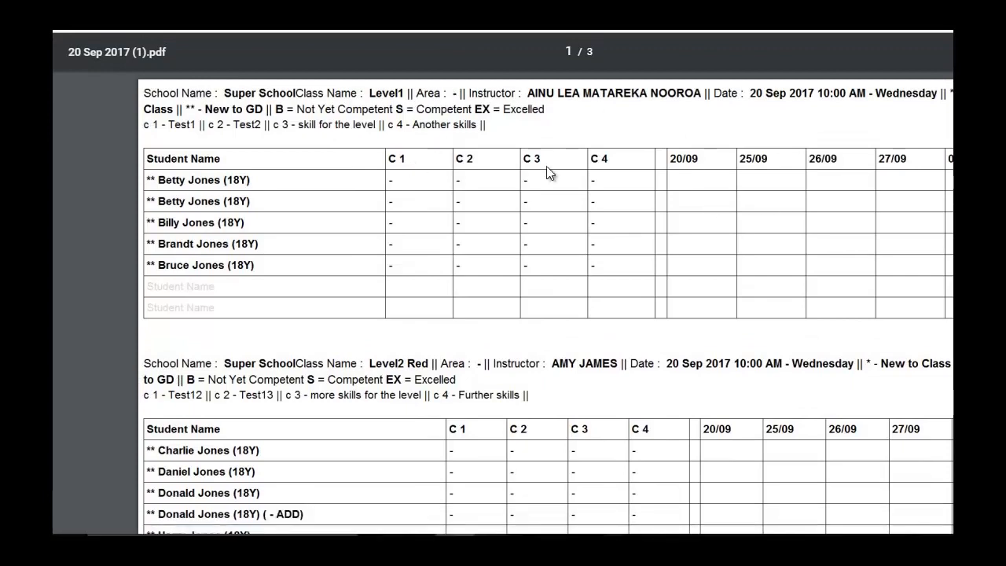
{"action": "scroll", "coordinate": [388, 265], "scroll_direction": "down", "scroll_amount": 5}
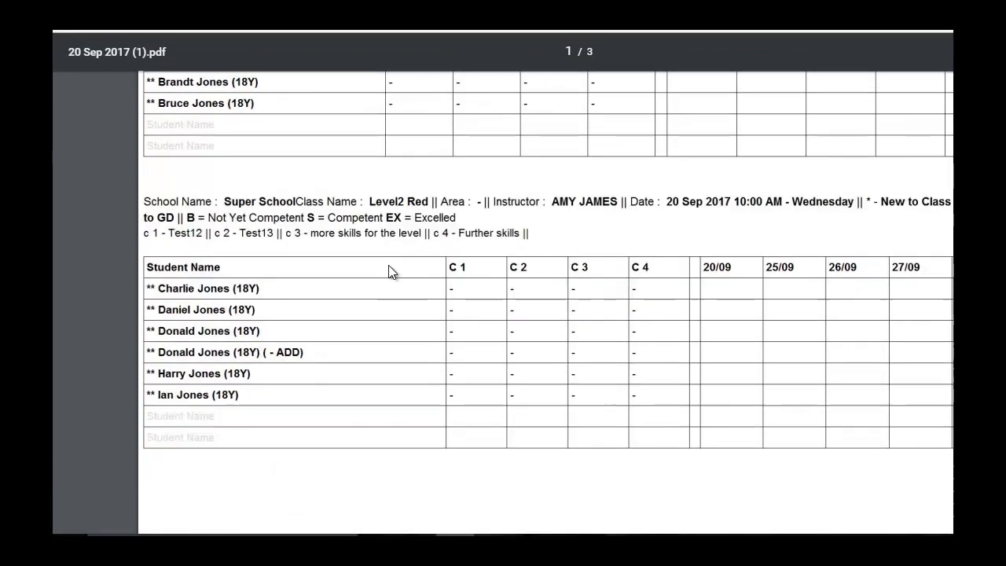
{"action": "scroll", "coordinate": [388, 265], "scroll_direction": "down", "scroll_amount": 14}
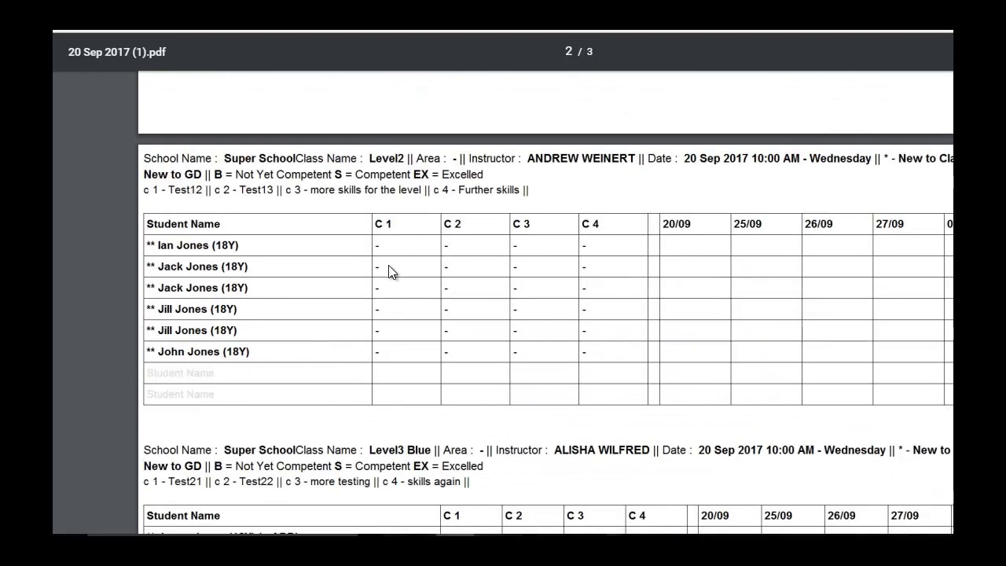
{"action": "scroll", "coordinate": [388, 265], "scroll_direction": "down", "scroll_amount": 10}
{"action": "scroll", "coordinate": [388, 265], "scroll_direction": "up", "scroll_amount": 10}
{"action": "scroll", "coordinate": [388, 265], "scroll_direction": "up", "scroll_amount": 15}
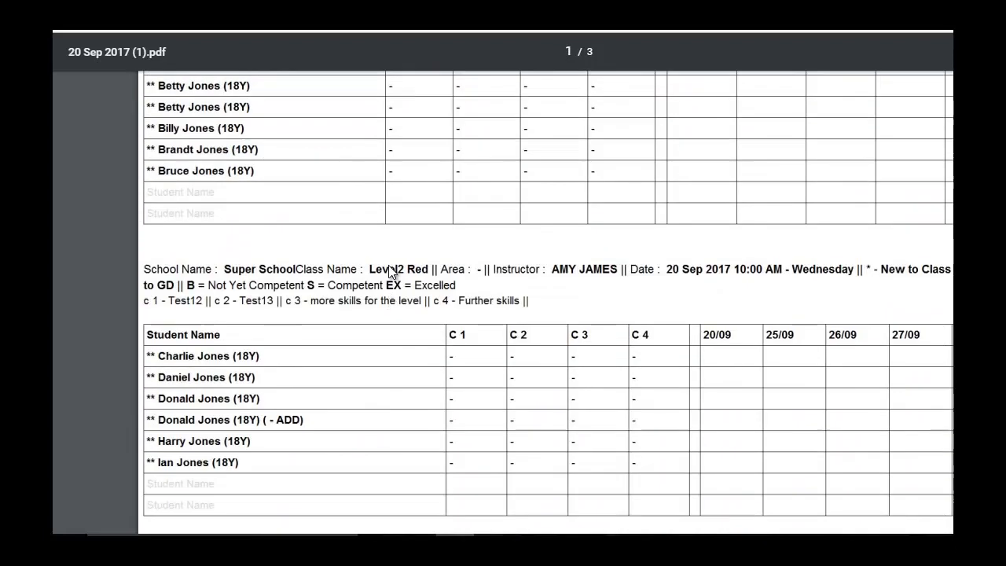
{"action": "scroll", "coordinate": [389, 266], "scroll_direction": "down", "scroll_amount": 5}
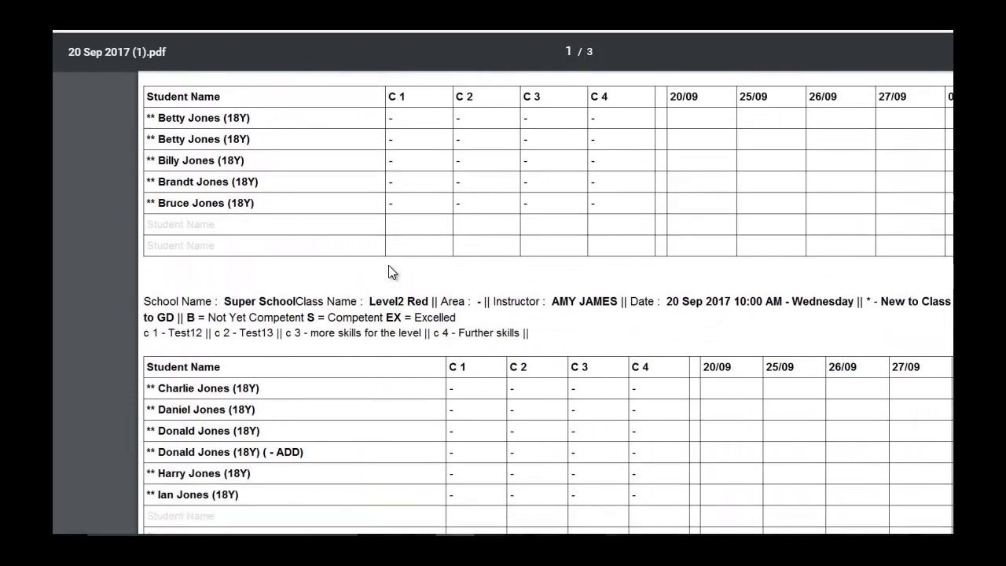
{"action": "scroll", "coordinate": [388, 271], "scroll_direction": "down", "scroll_amount": 6}
{"action": "scroll", "coordinate": [388, 271], "scroll_direction": "up", "scroll_amount": 11}
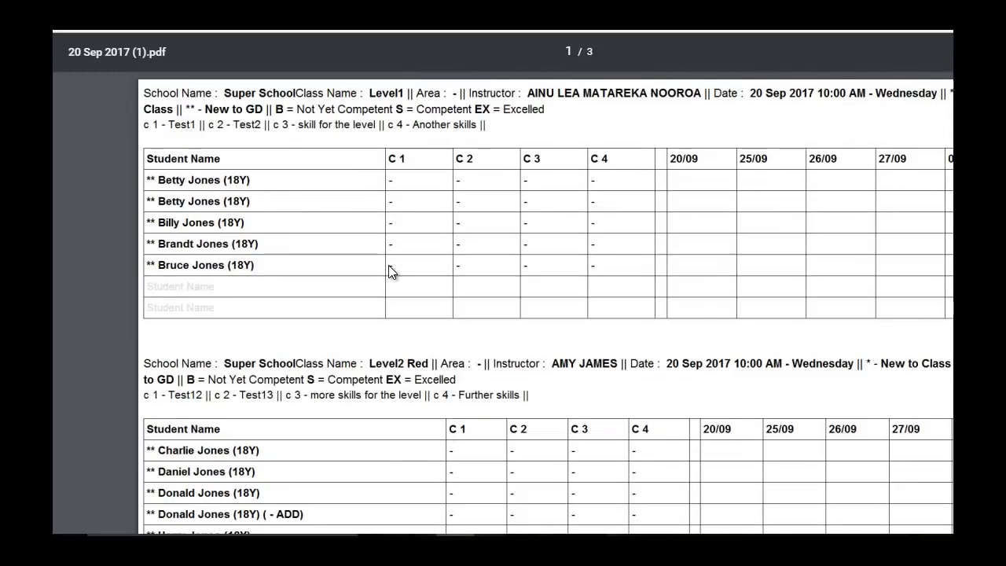